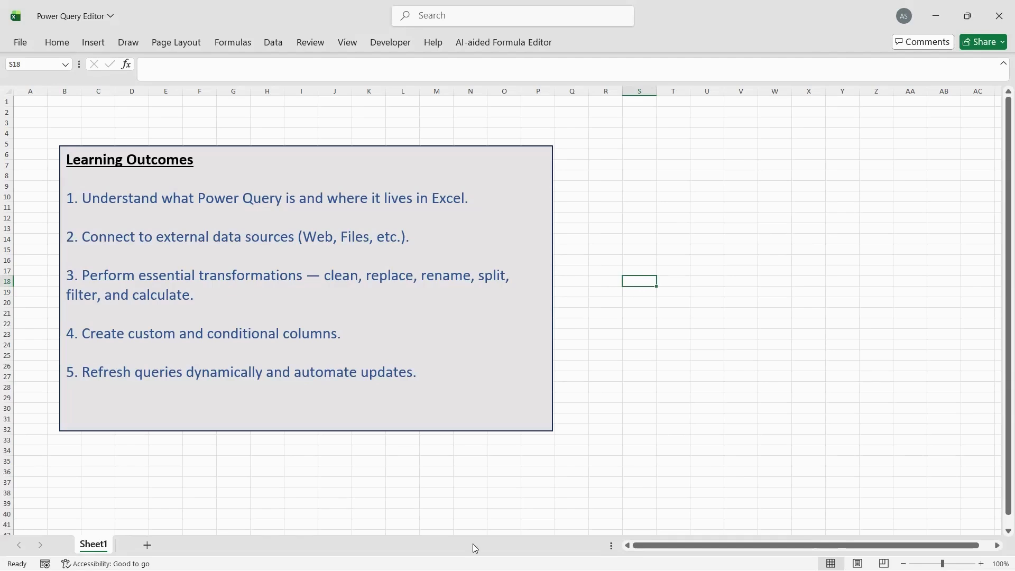
# Switch to the Chrome browser and copy the URL of the Wikipedia 2020 Summer Olympics medal table page
pyautogui.click(475, 562)
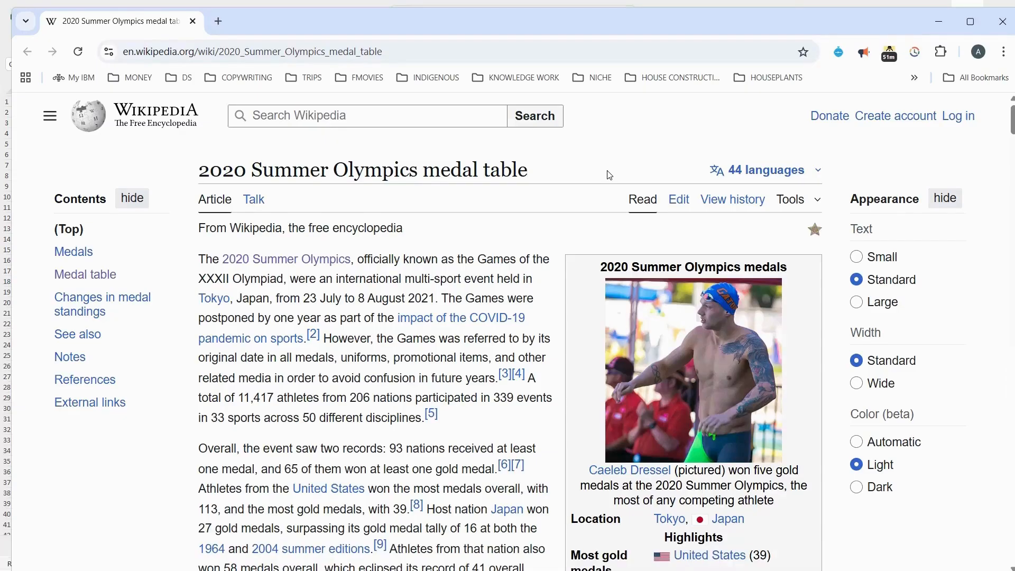
pyautogui.click(634, 57)
pyautogui.click(634, 56)
pyautogui.click(634, 57)
pyautogui.hotkey('ctrl', 'c')
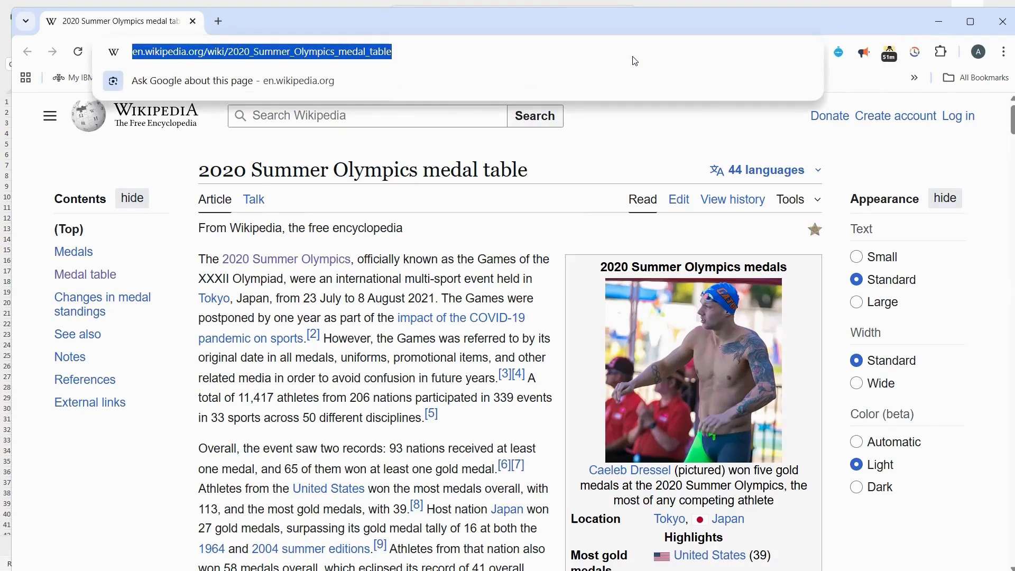
pyautogui.hotkey('alt', 'Tab')
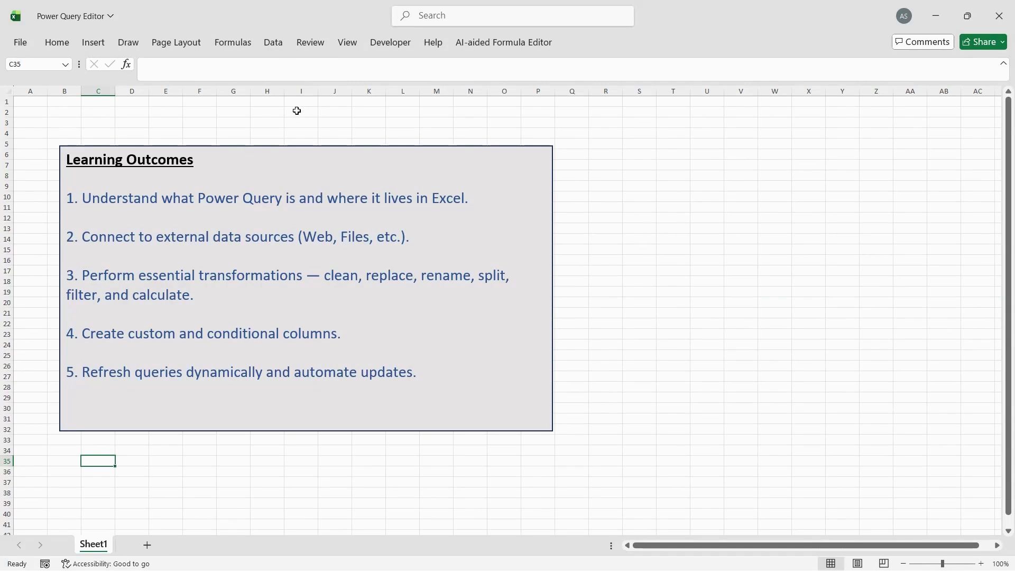
pyautogui.click(274, 45)
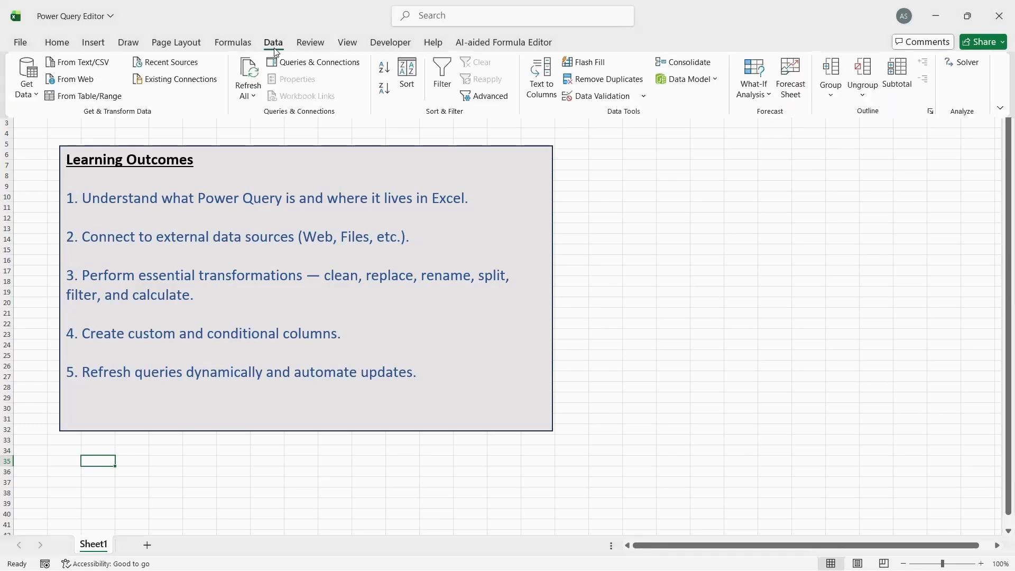
pyautogui.click(27, 98)
pyautogui.moveTo(104, 200)
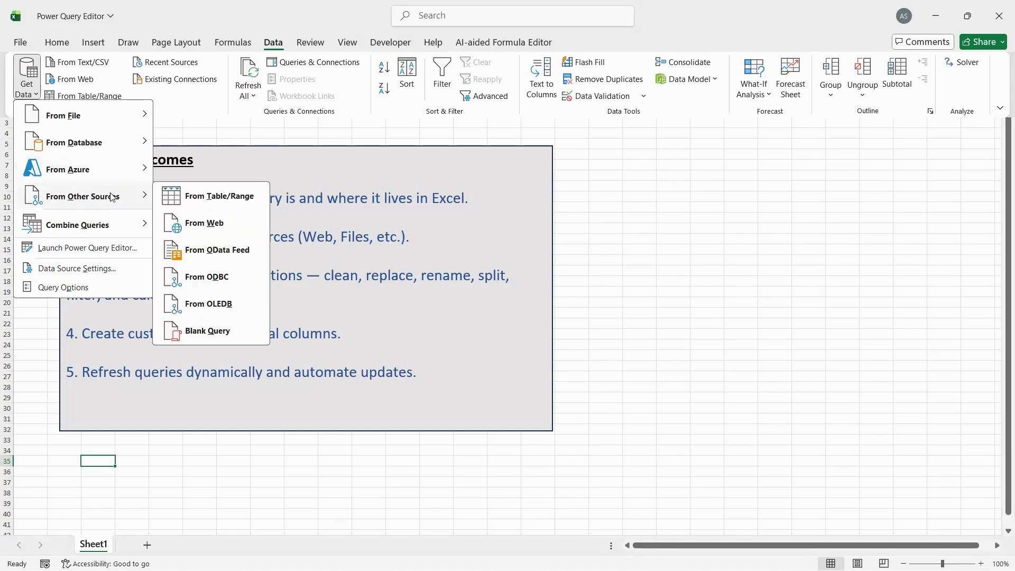
pyautogui.click(84, 78)
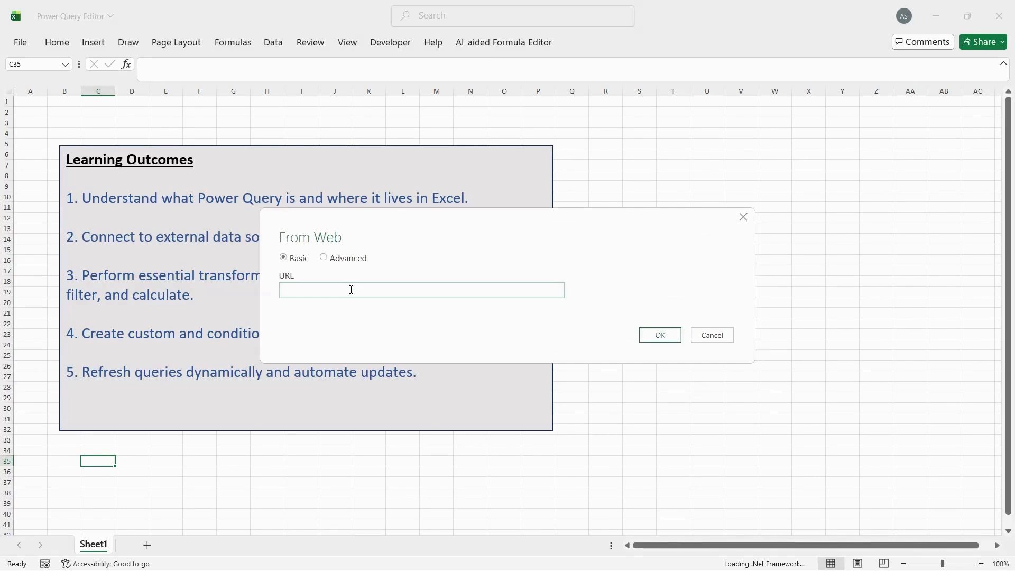
pyautogui.hotkey('ctrl', 'v')
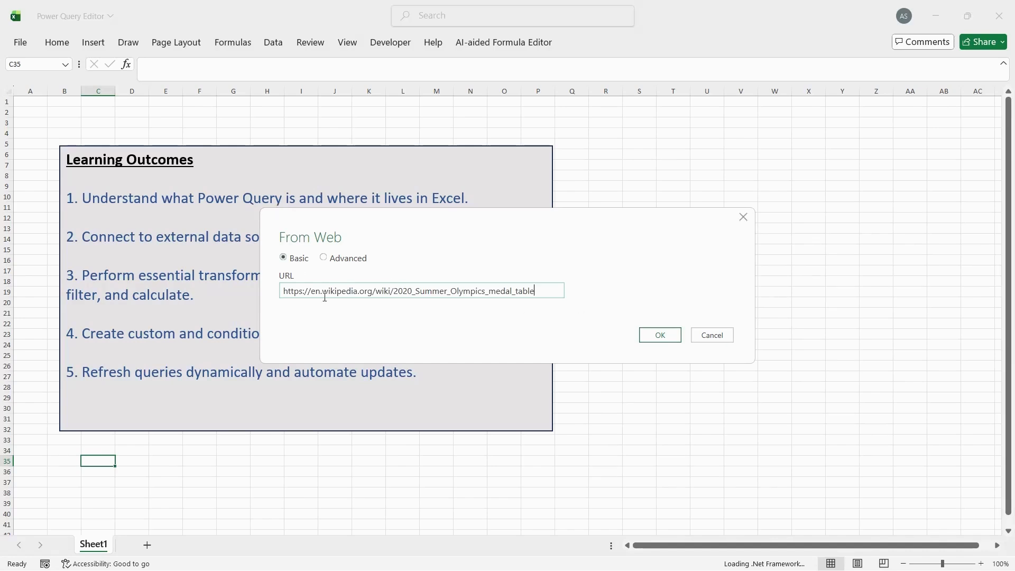
pyautogui.click(658, 341)
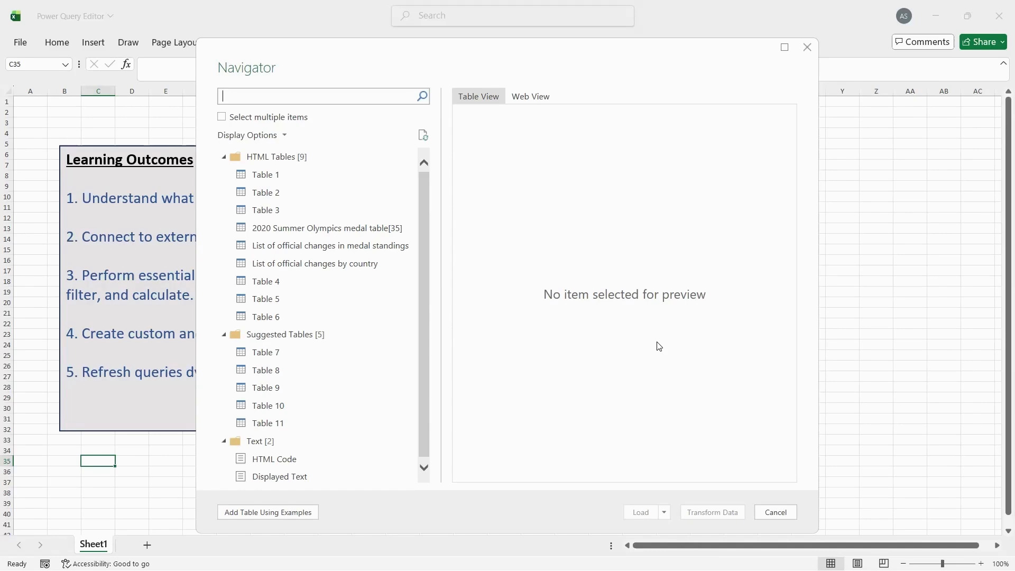
# Select the 2020 Summer Olympics medal table[35] for import and examine its previewed rows from first to last
pyautogui.click(323, 229)
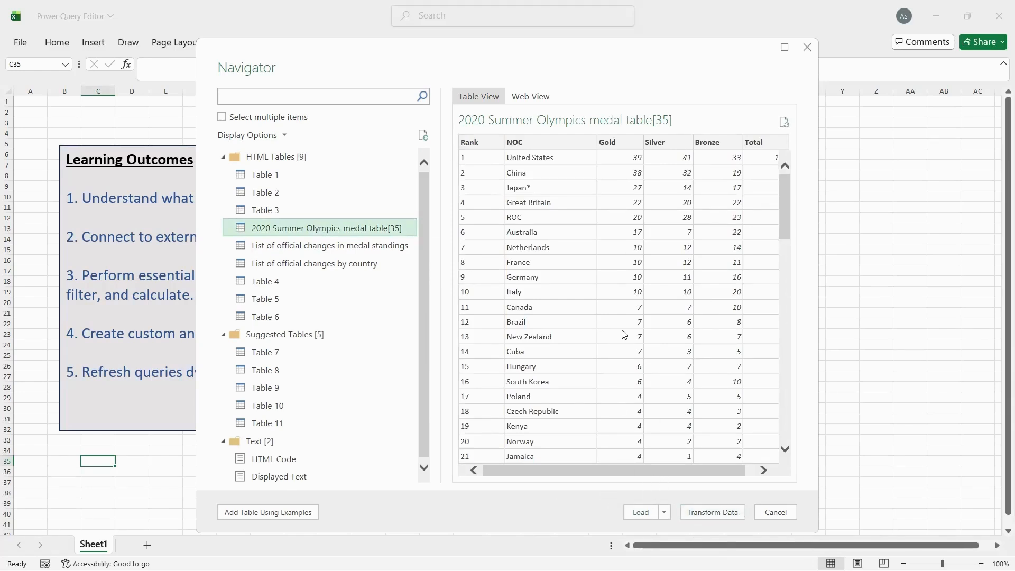
pyautogui.scroll(-1, 605, 441)
pyautogui.scroll(-1, 604, 441)
pyautogui.scroll(2, 605, 441)
pyautogui.scroll(-1, 605, 441)
pyautogui.scroll(1, 605, 441)
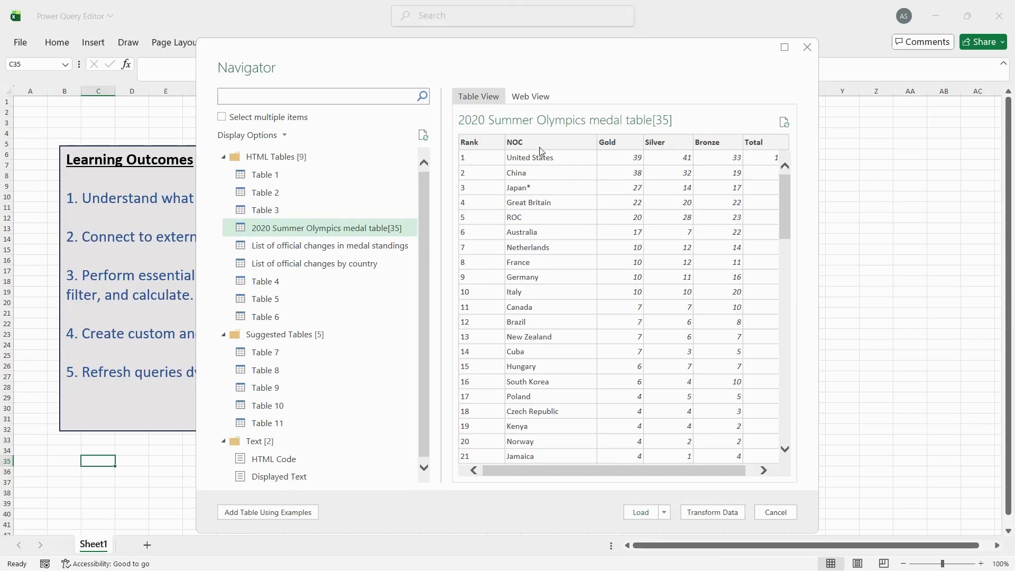
pyautogui.scroll(-10, 551, 363)
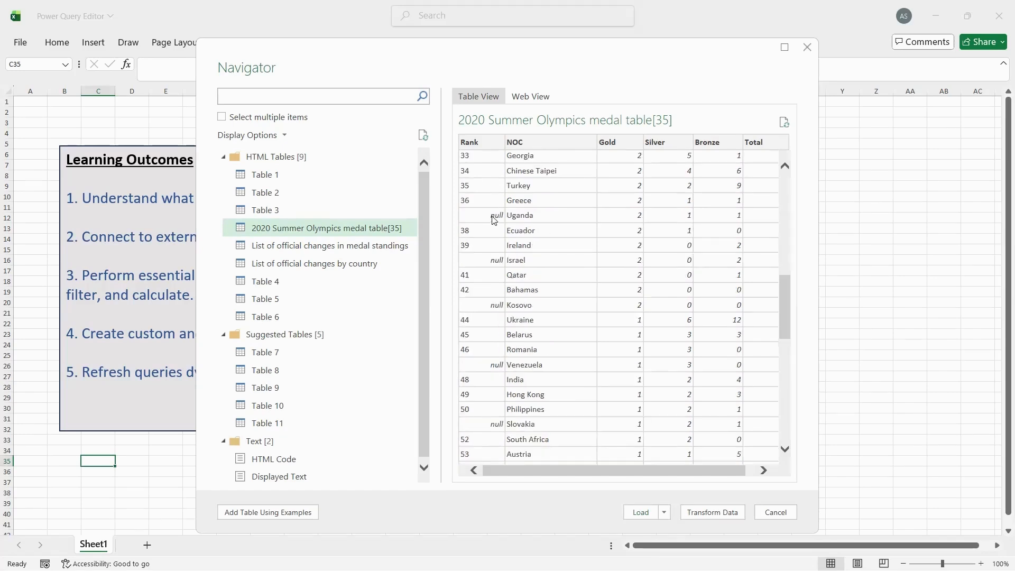
pyautogui.scroll(-10, 484, 341)
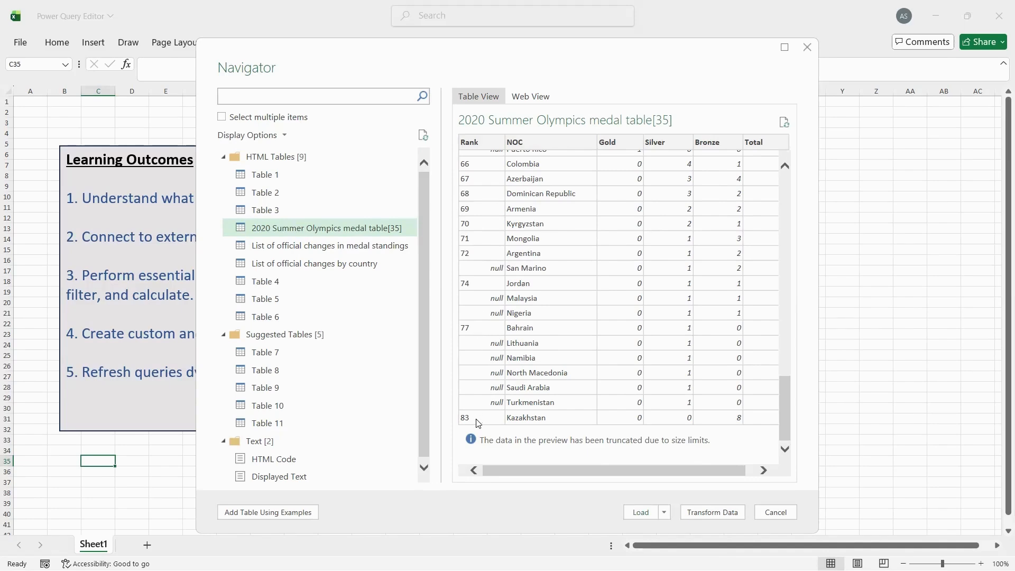
pyautogui.scroll(10, 650, 315)
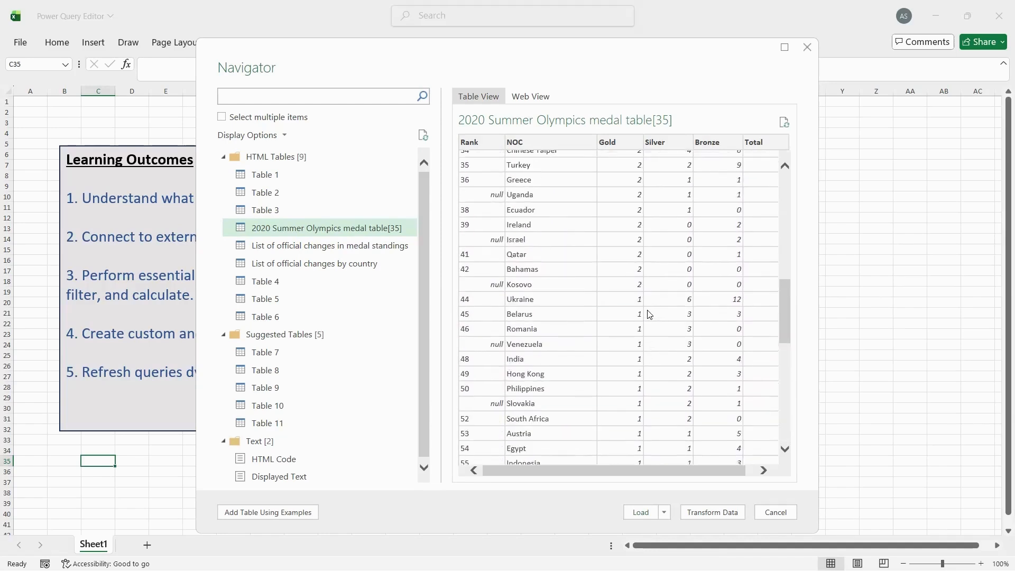
pyautogui.scroll(11, 649, 314)
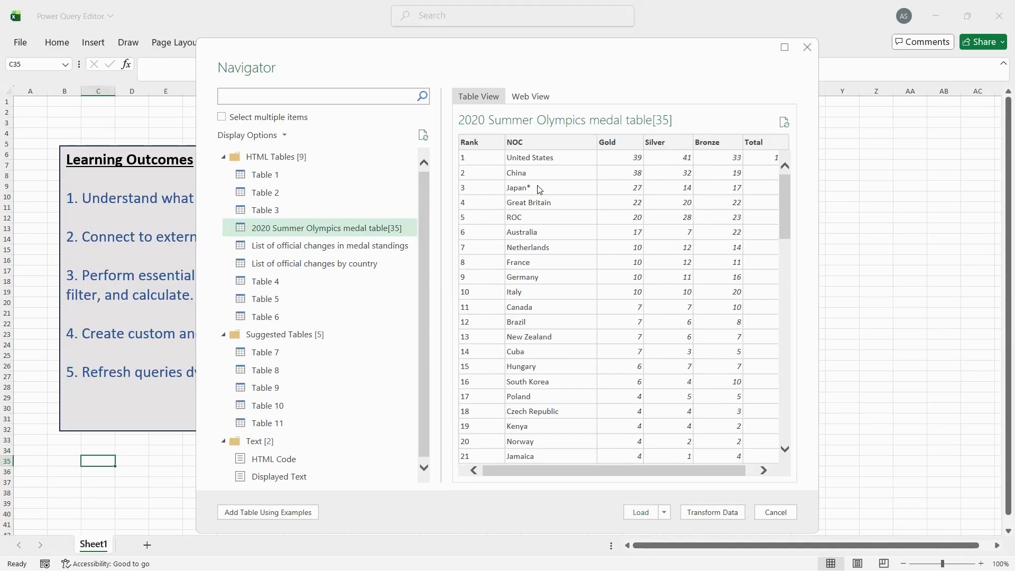
pyautogui.scroll(-18, 575, 450)
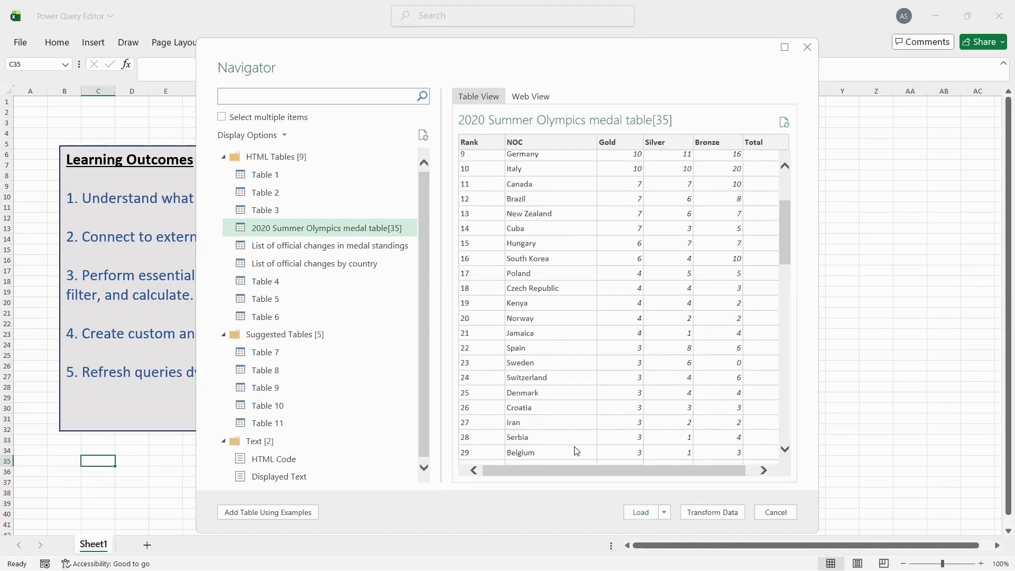
pyautogui.scroll(-3, 575, 450)
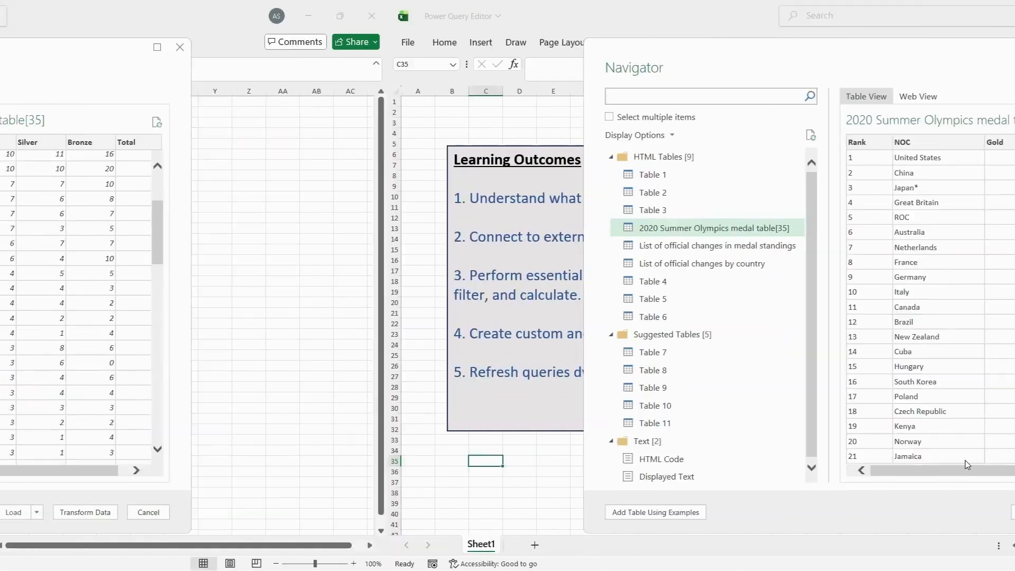
# Check the preview's remaining columns and open the selected medal table in the Power Query Editor for transformation
pyautogui.hscroll(1, 709, 273)
pyautogui.hscroll(1, 709, 272)
pyautogui.hscroll(-1, 708, 273)
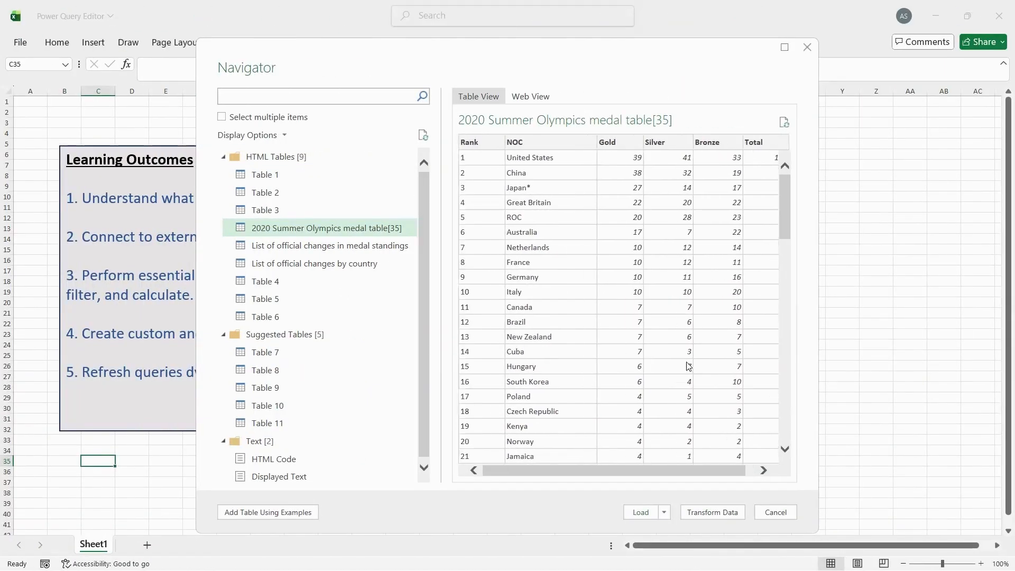
pyautogui.hscroll(2, 709, 272)
pyautogui.hscroll(-2, 709, 272)
pyautogui.click(714, 513)
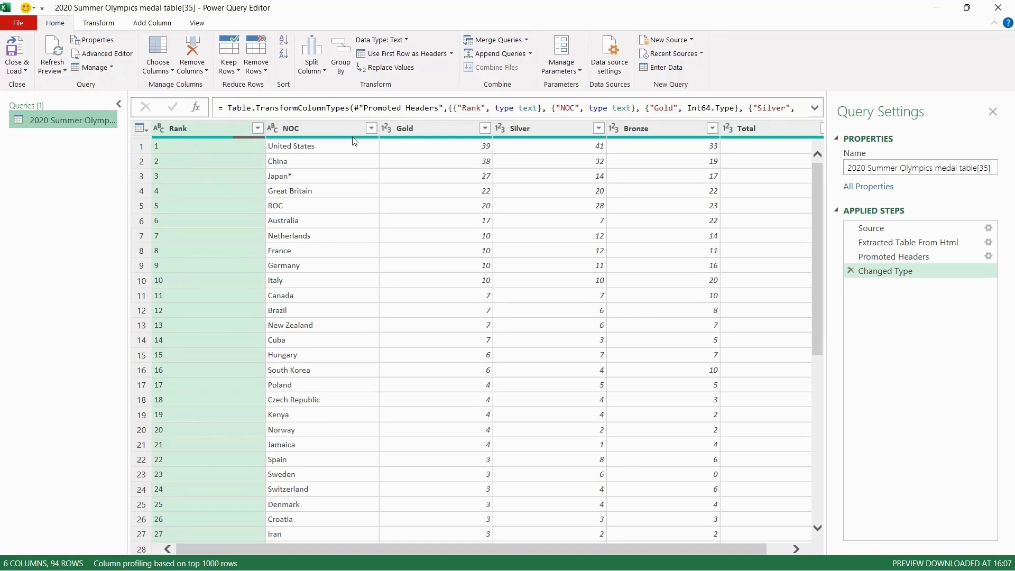
pyautogui.click(140, 147)
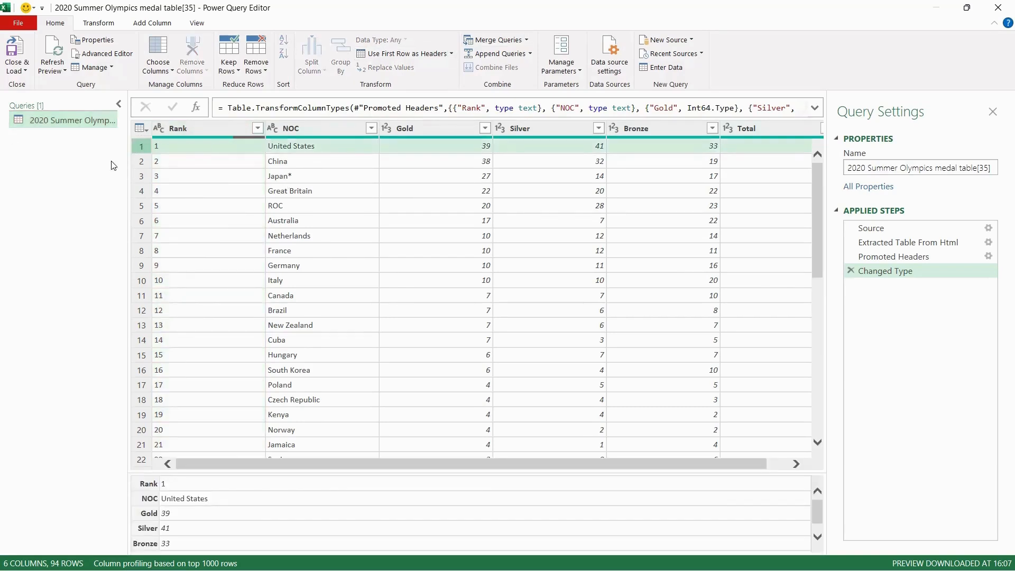
pyautogui.click(140, 128)
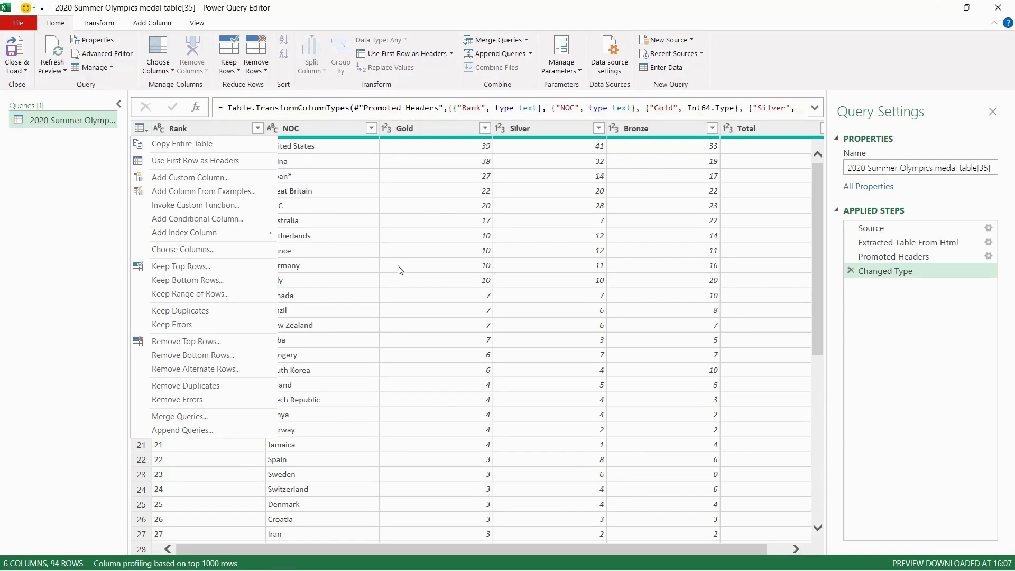
pyautogui.click(452, 55)
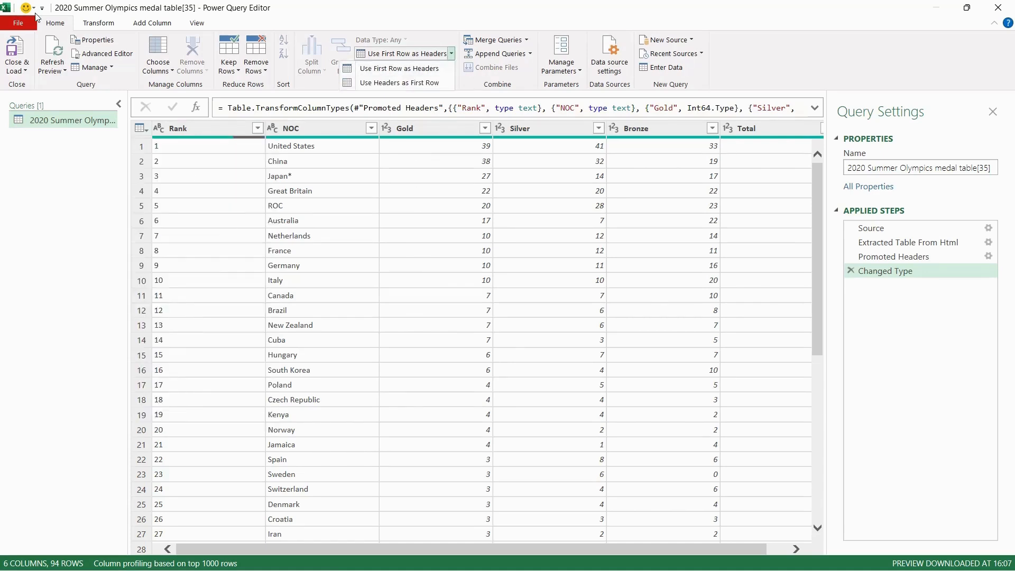
pyautogui.click(38, 9)
pyautogui.click(246, 182)
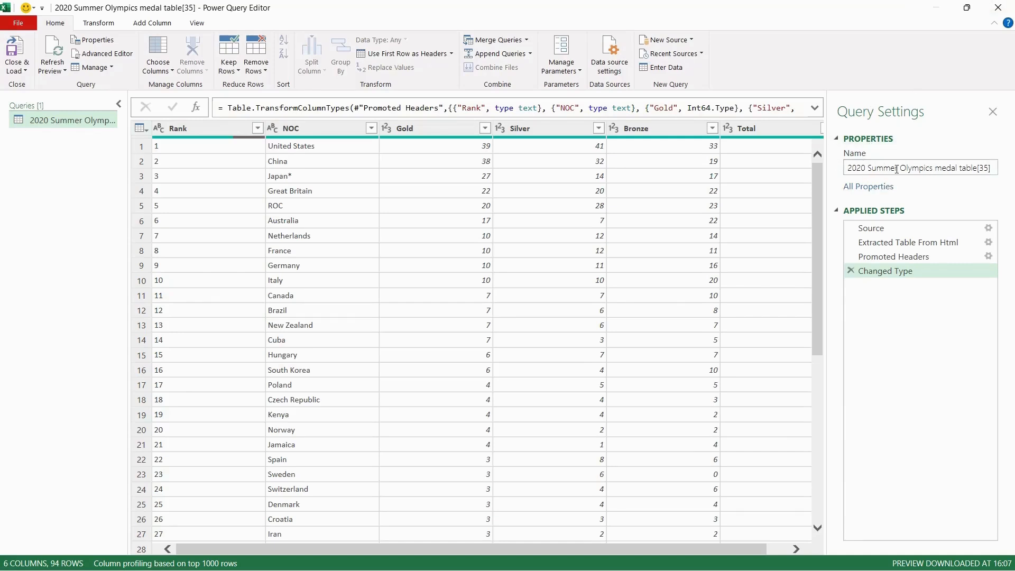
# Review the query's name and description properties, and inspect the Promoted Headers and Changed Type applied steps
pyautogui.click(863, 188)
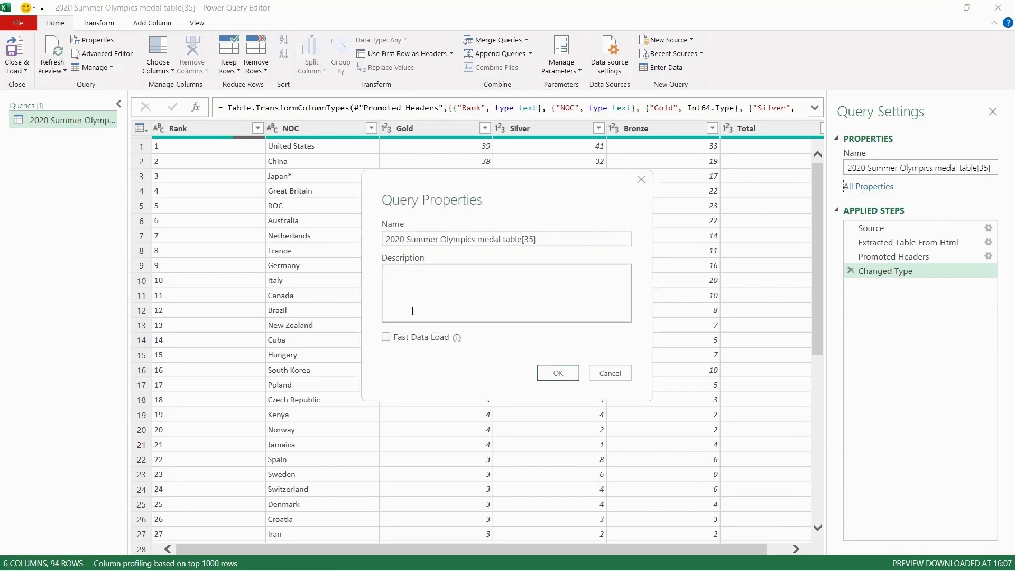
pyautogui.click(449, 299)
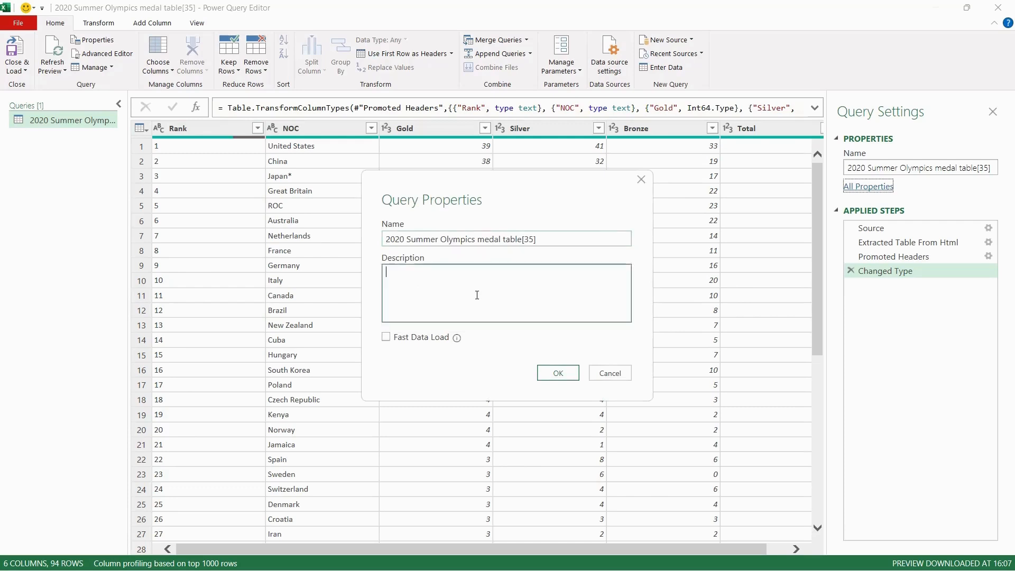
pyautogui.click(641, 179)
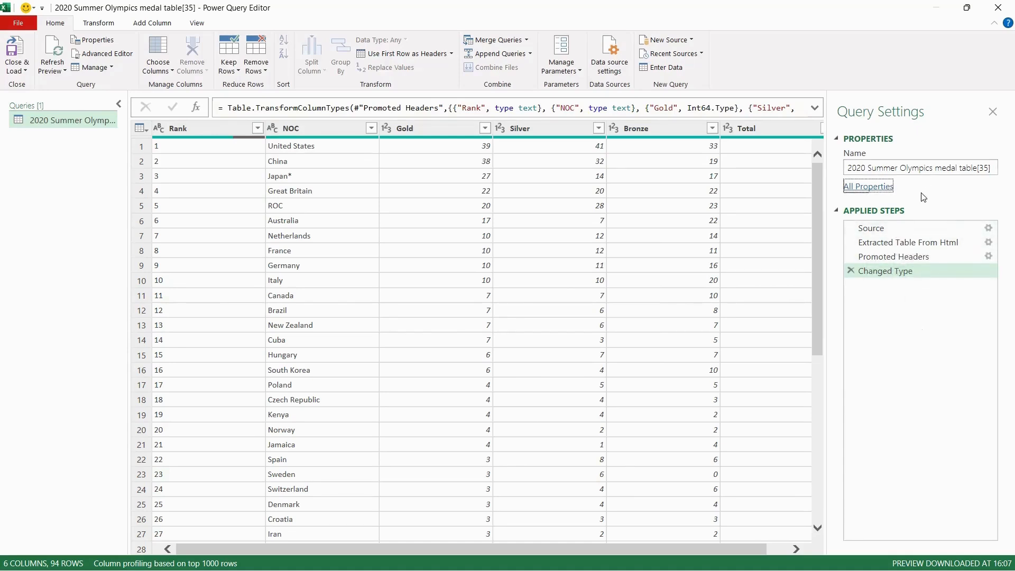
pyautogui.click(985, 255)
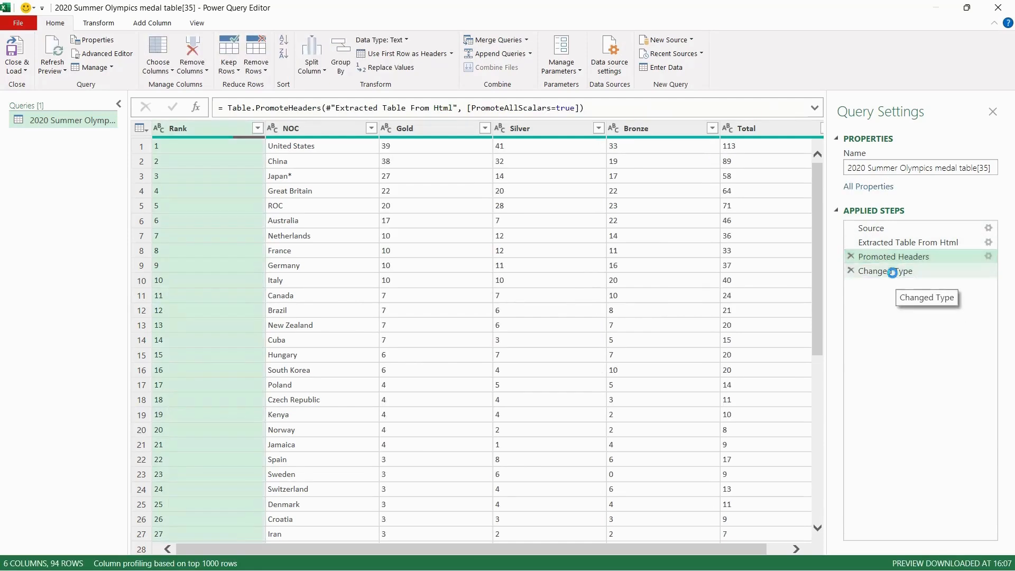
pyautogui.click(894, 272)
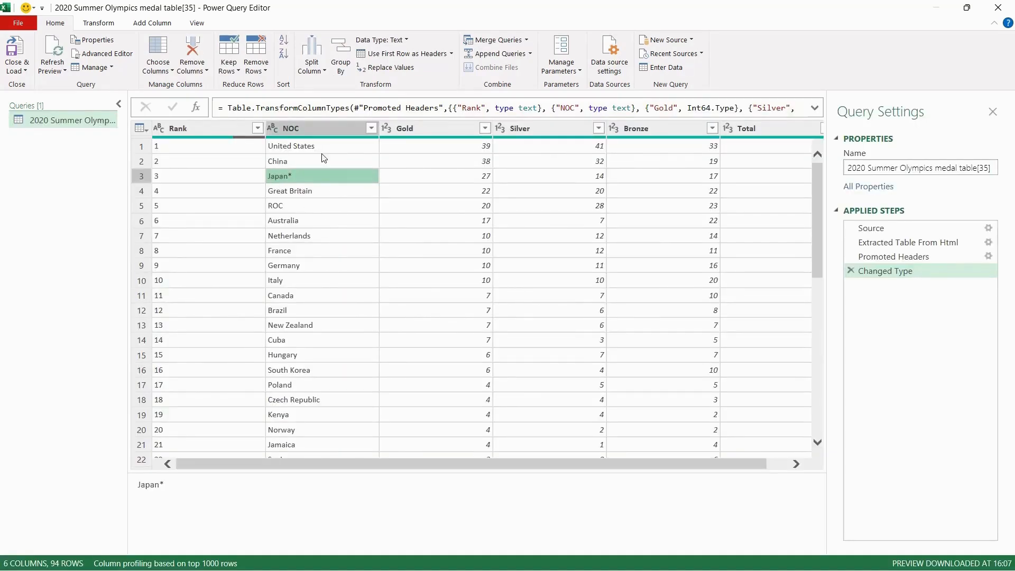
# Replace the value "Japan*" with "Japan" in the NOC column and check the corrected cell
pyautogui.click(373, 128)
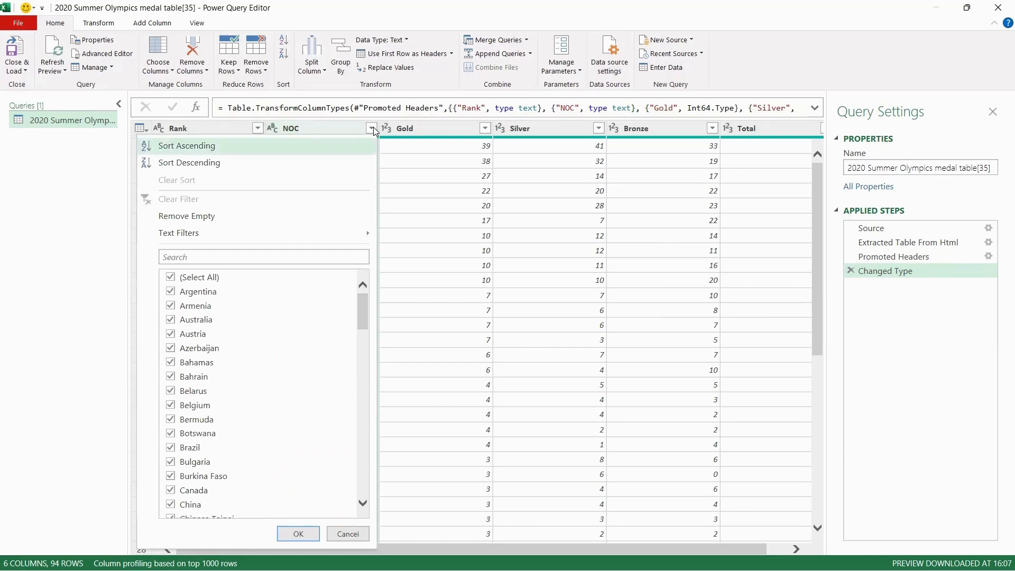
pyautogui.moveTo(340, 236)
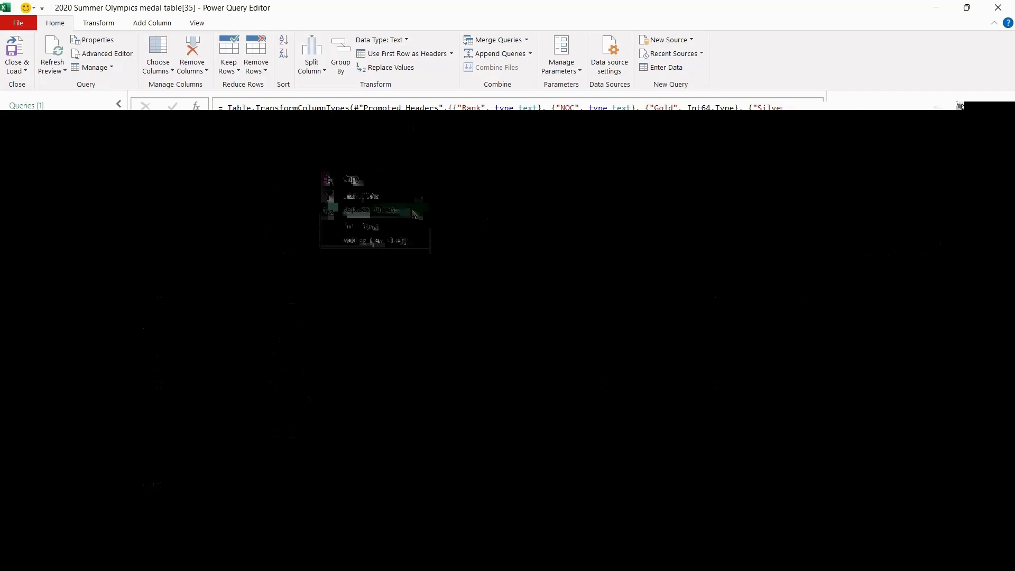
pyautogui.click(415, 211)
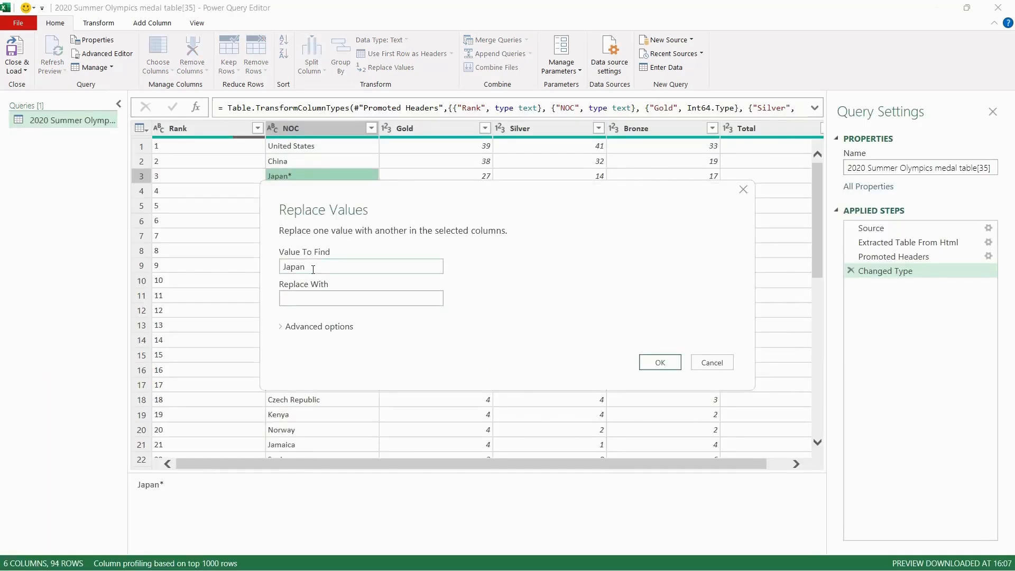
pyautogui.hotkey('ctrl', 'a')
pyautogui.hotkey('ctrl', 'c')
pyautogui.click(329, 298)
pyautogui.write('Japan*')
pyautogui.hotkey('ctrl', 'z')
pyautogui.hotkey('ctrl', 'z')
pyautogui.click(327, 298)
pyautogui.hotkey('ctrl', 'v')
pyautogui.click(674, 362)
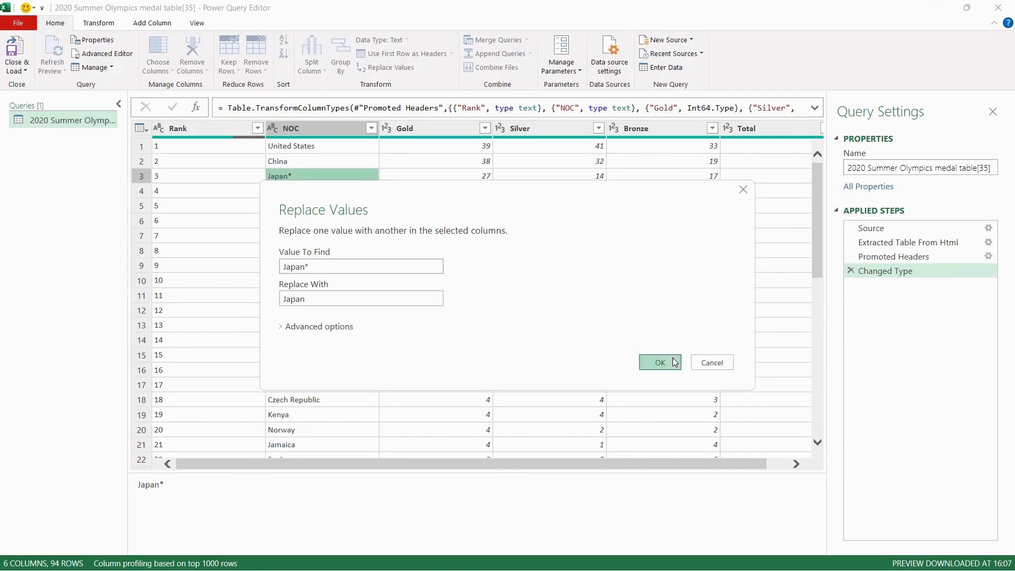
pyautogui.click(287, 206)
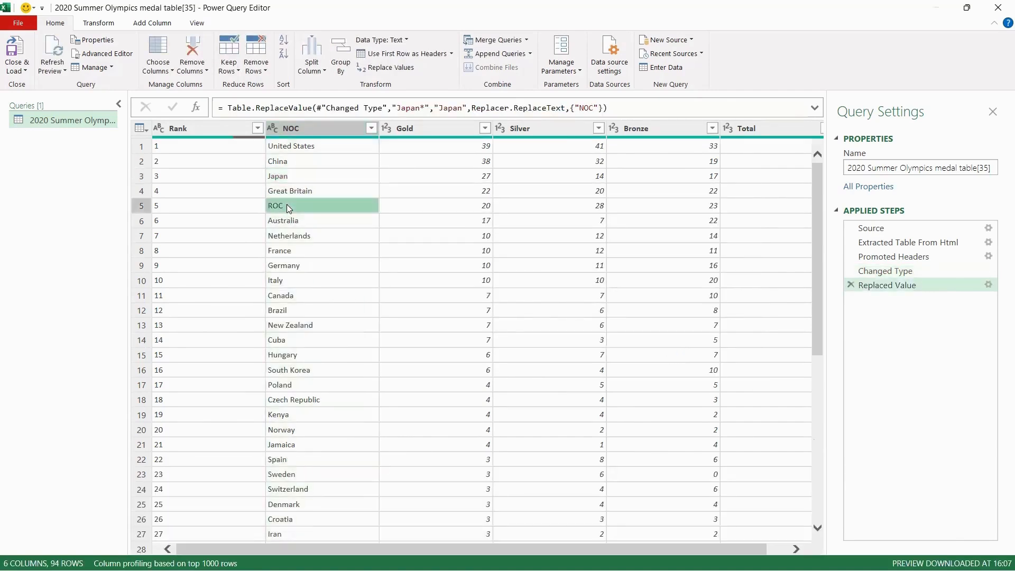
pyautogui.click(295, 176)
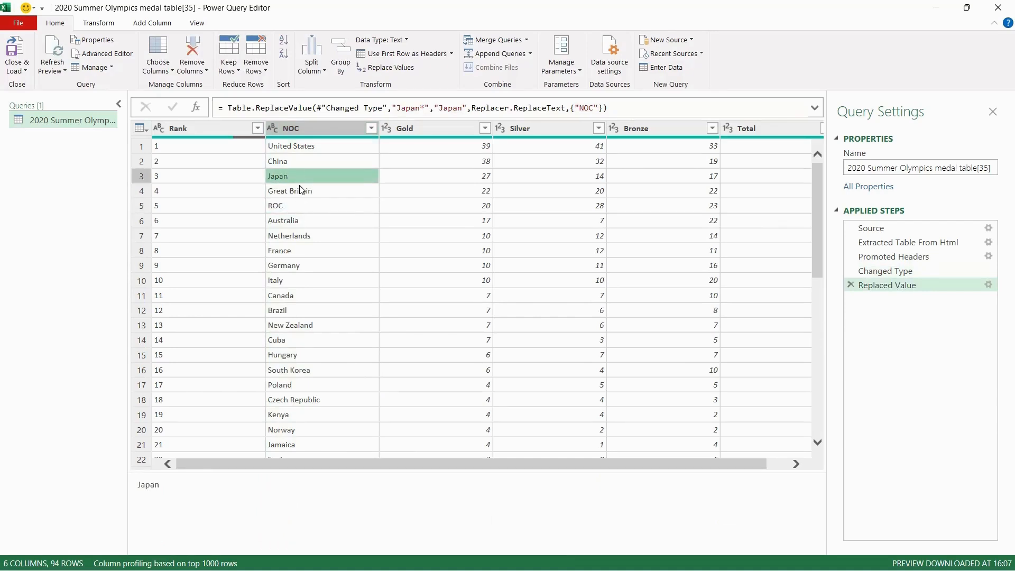
pyautogui.click(302, 210)
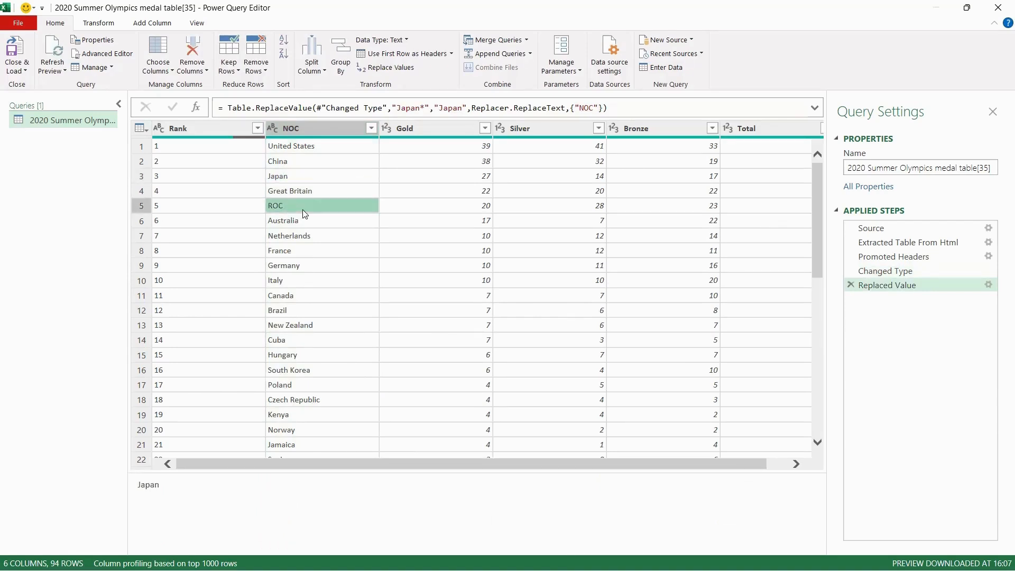
# Rename the NOC column to Country
pyautogui.click(324, 129)
pyautogui.doubleClick(324, 129)
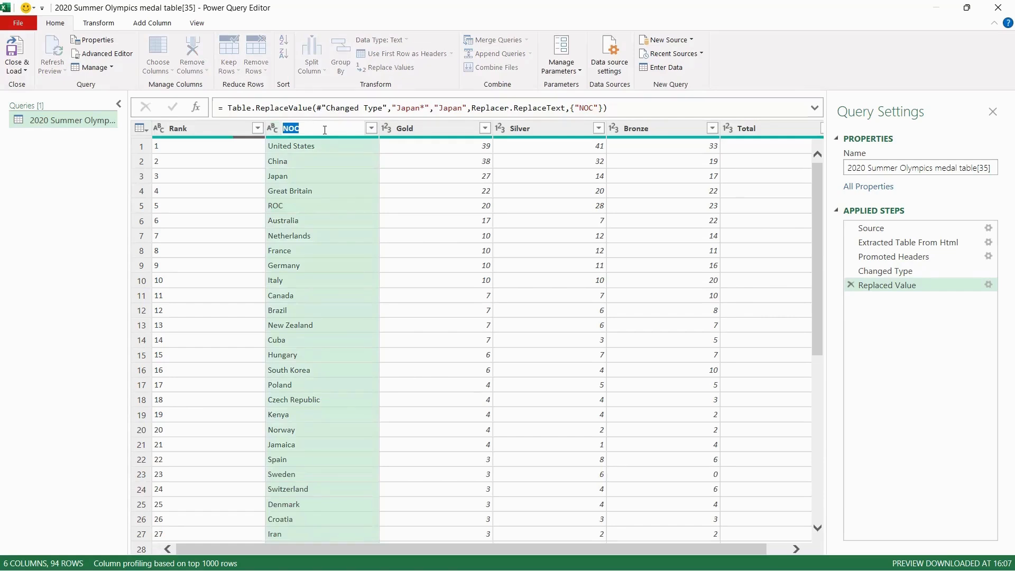
pyautogui.write('Countri')
pyautogui.write('es')
pyautogui.press('BackSpace')
pyautogui.press('BackSpace')
pyautogui.press('BackSpace')
pyautogui.write('y')
pyautogui.press('Return')
# Try filling the Rank column's null cells upward, and delete the resulting applied step
pyautogui.scroll(-11, 227, 200)
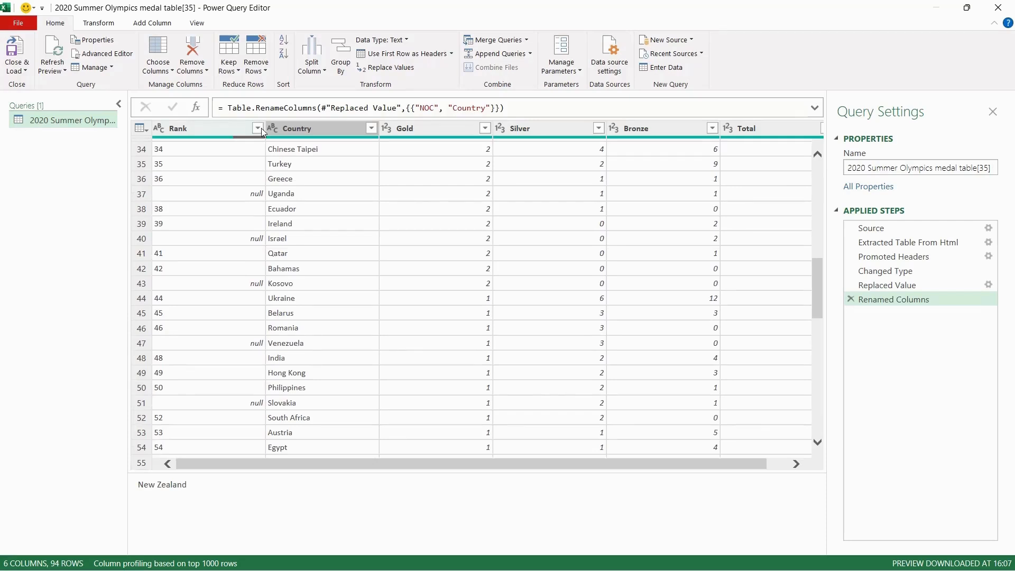
pyautogui.click(260, 128)
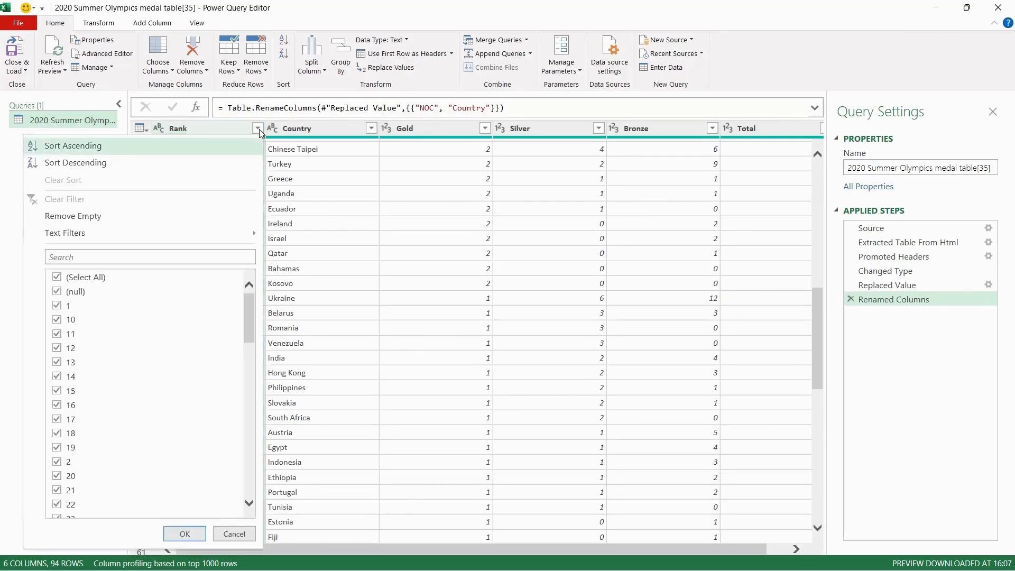
pyautogui.click(97, 24)
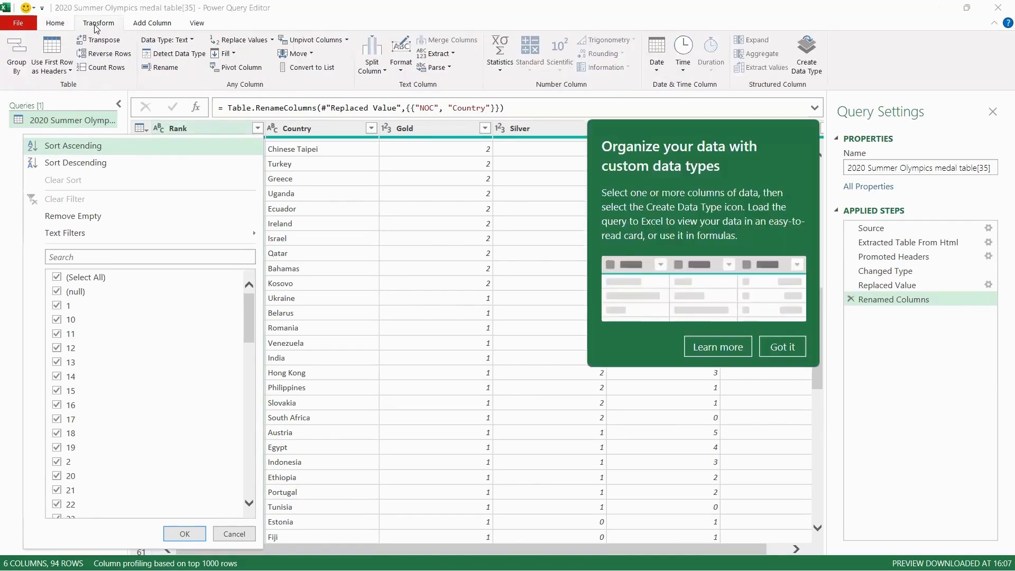
pyautogui.moveTo(245, 242)
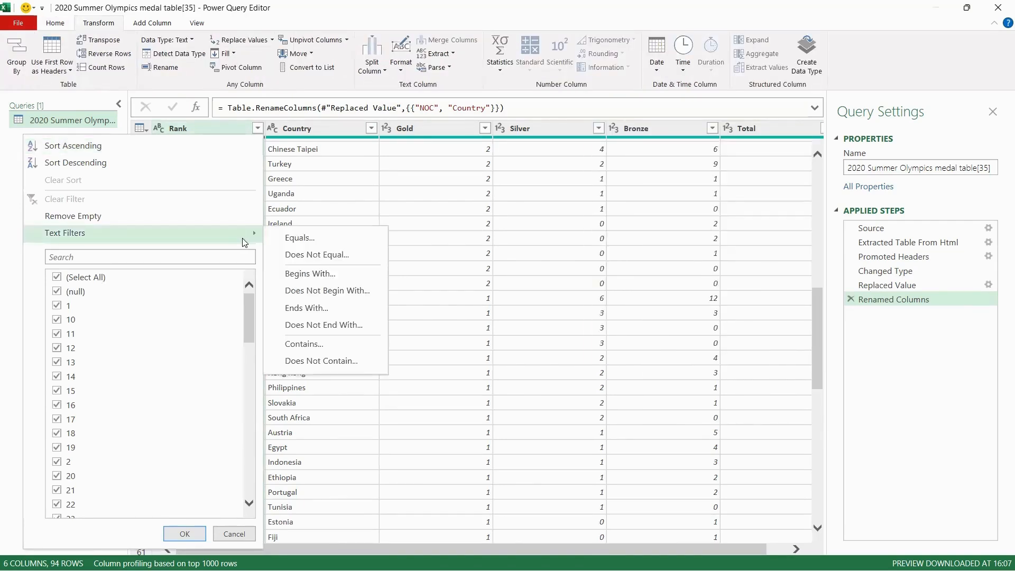
pyautogui.click(227, 53)
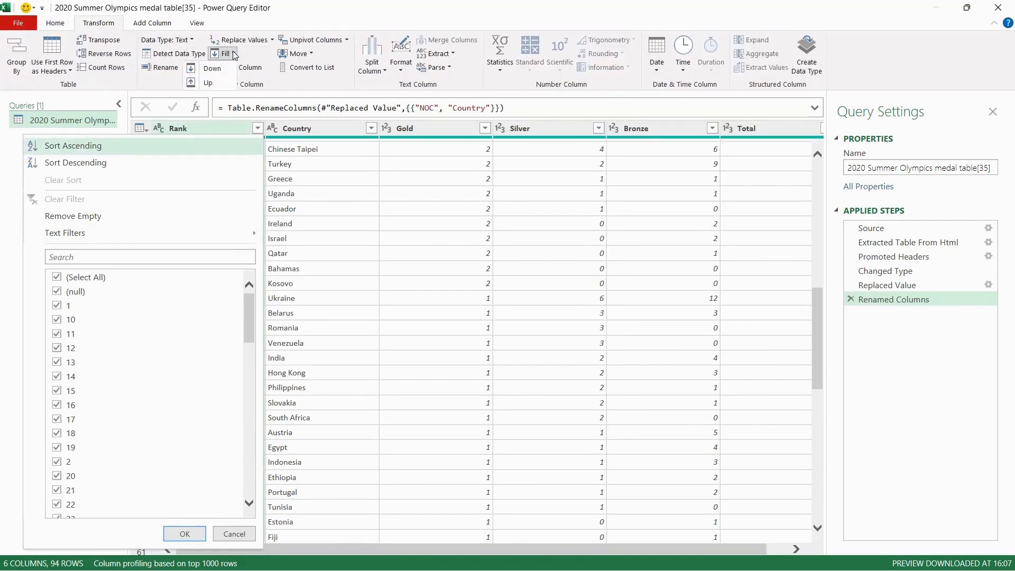
pyautogui.click(209, 85)
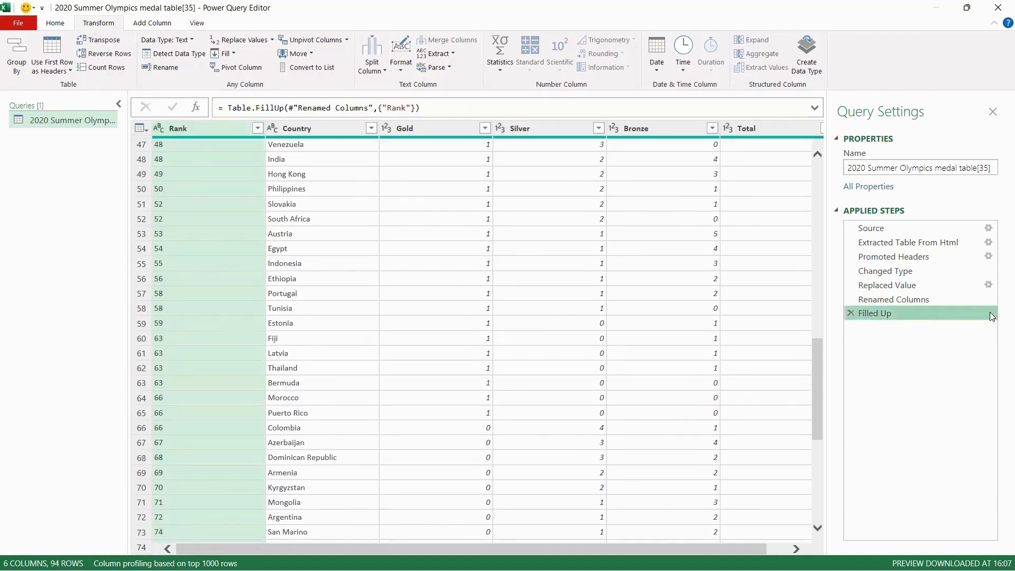
pyautogui.click(851, 313)
# Fill the Rank column's null cells downward and check the filled ranks through to the last row
pyautogui.click(225, 53)
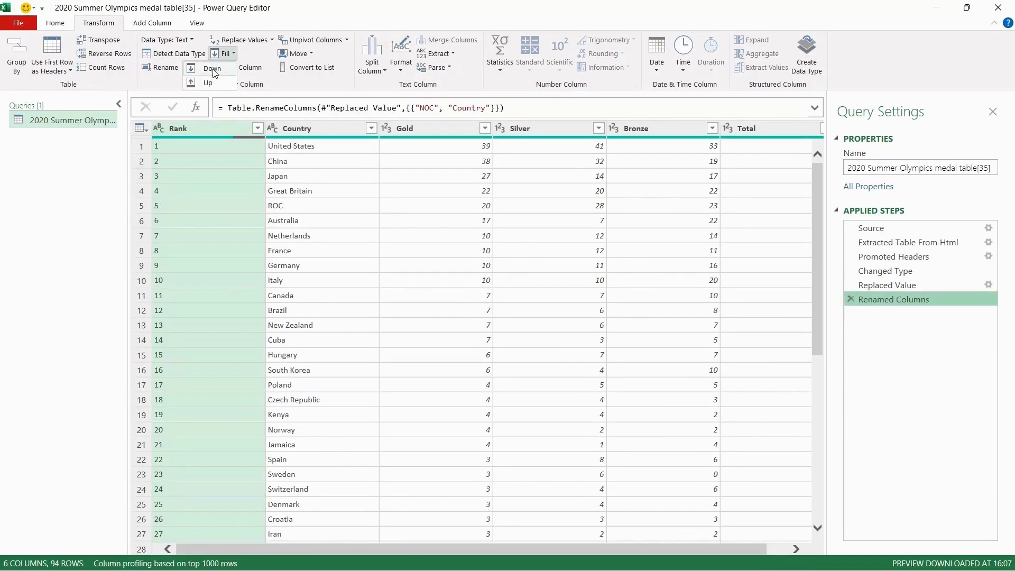
pyautogui.click(212, 69)
pyautogui.scroll(-20, 212, 460)
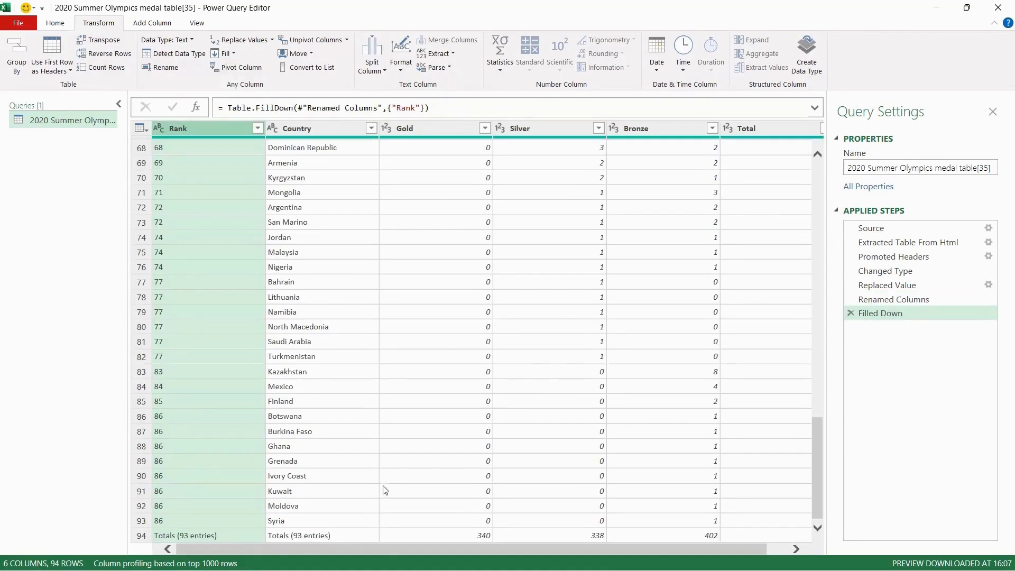
pyautogui.scroll(20, 202, 417)
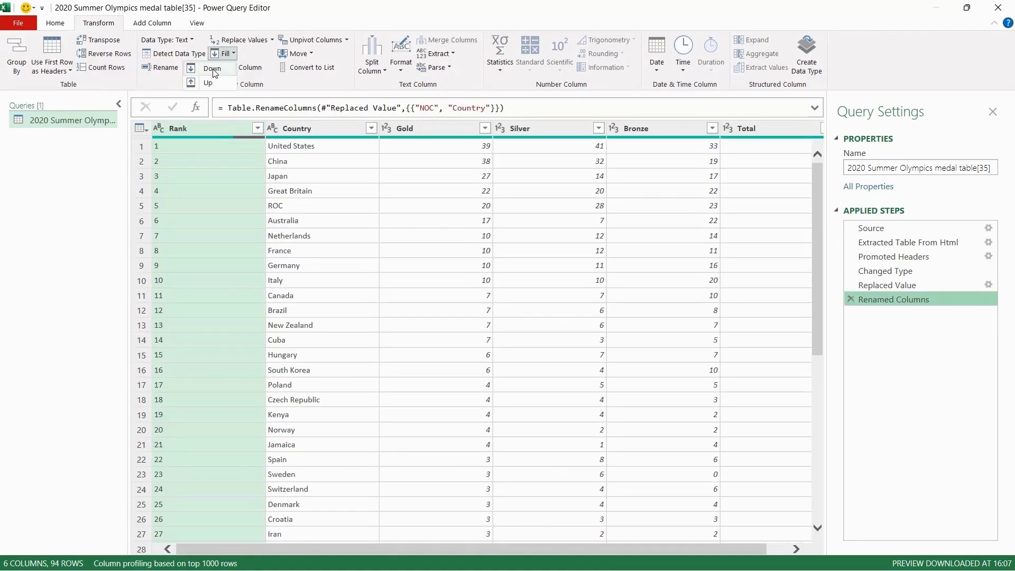
pyautogui.click(212, 70)
pyautogui.scroll(-20, 206, 455)
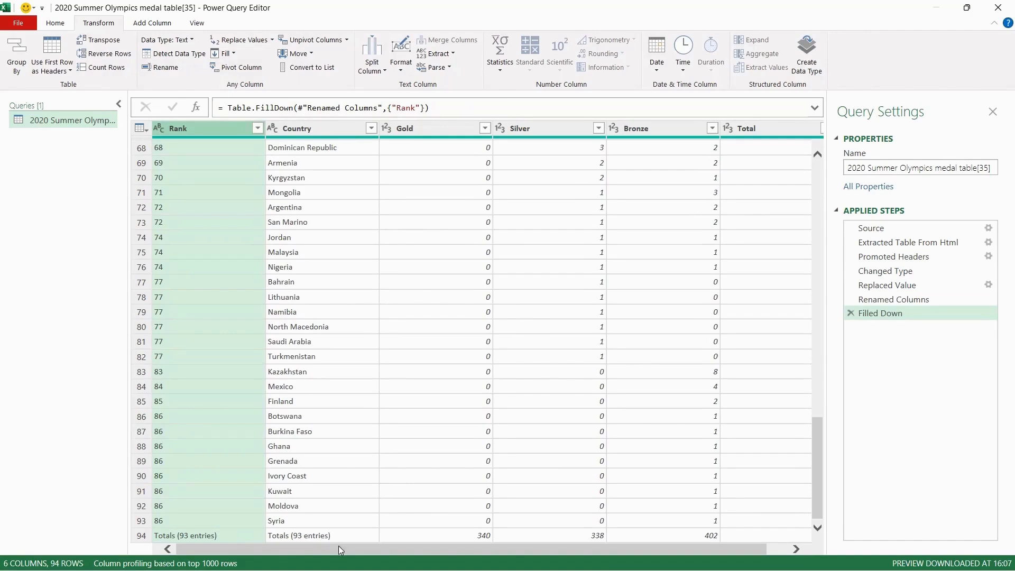
pyautogui.scroll(17, 202, 419)
pyautogui.scroll(-19, 202, 418)
# Filter the Rank column to exclude the "Totals (93 entries)" row
pyautogui.click(198, 450)
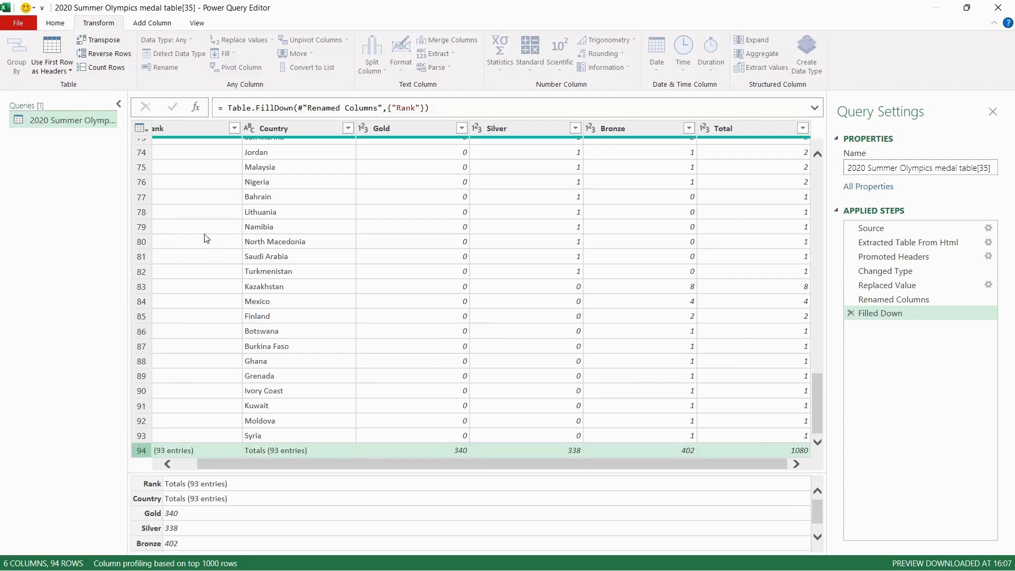
pyautogui.click(235, 127)
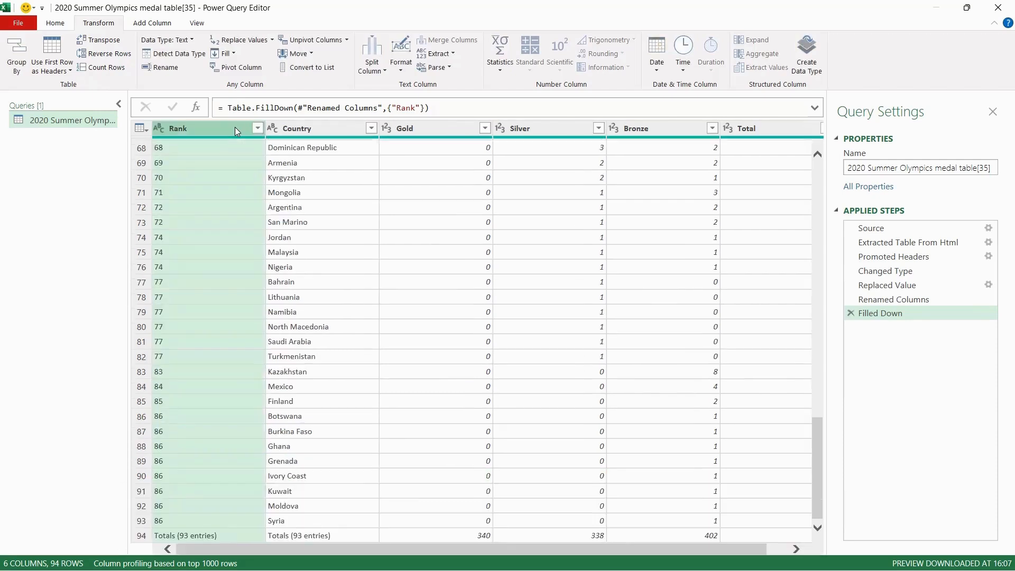
pyautogui.click(255, 130)
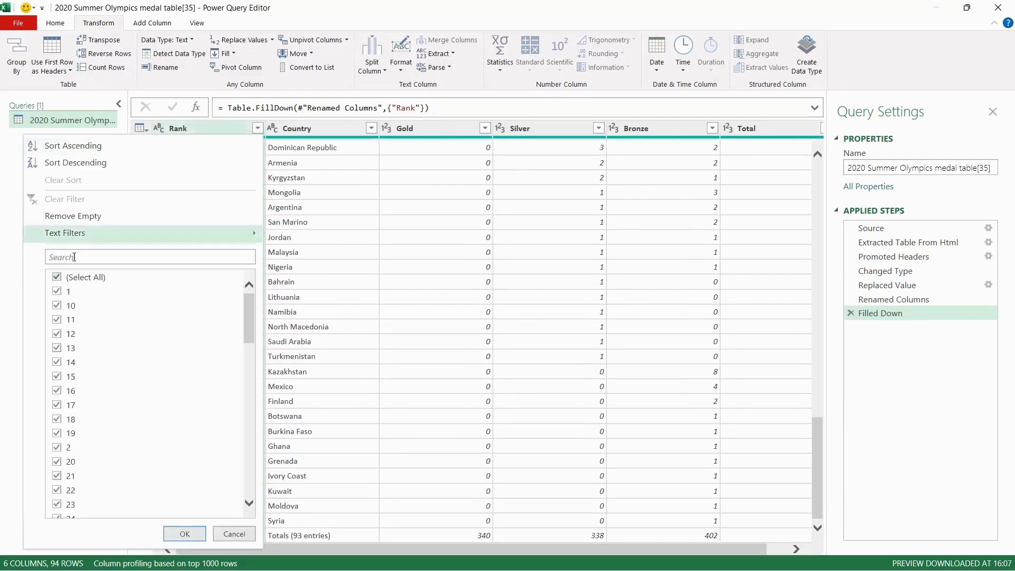
pyautogui.moveTo(249, 313); pyautogui.dragTo(243, 502)
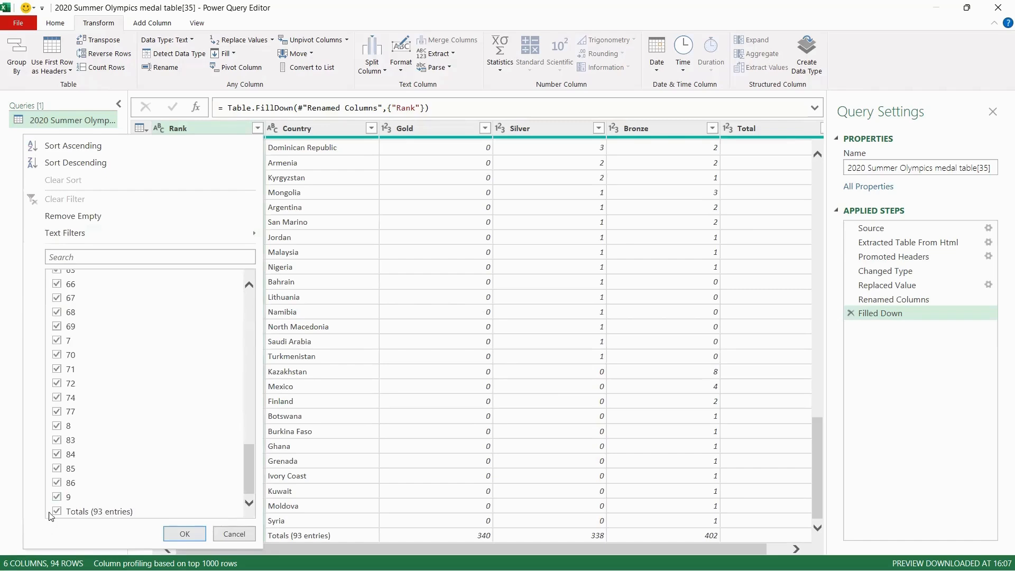
pyautogui.click(57, 512)
pyautogui.click(184, 533)
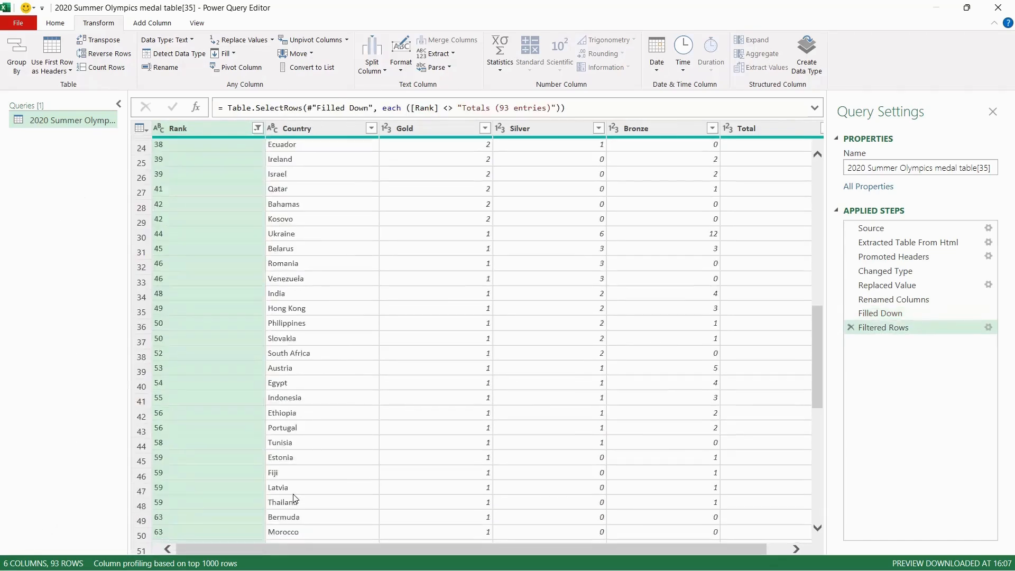
pyautogui.scroll(20, 431, 392)
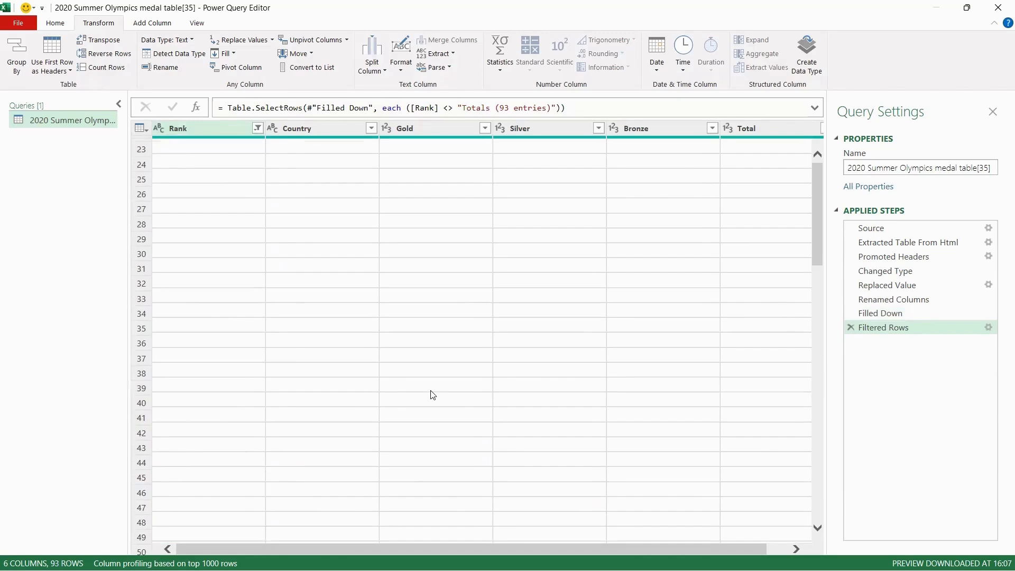
# Select the Gold, Silver, Bronze and Total columns together and examine the data types available for them
pyautogui.click(436, 192)
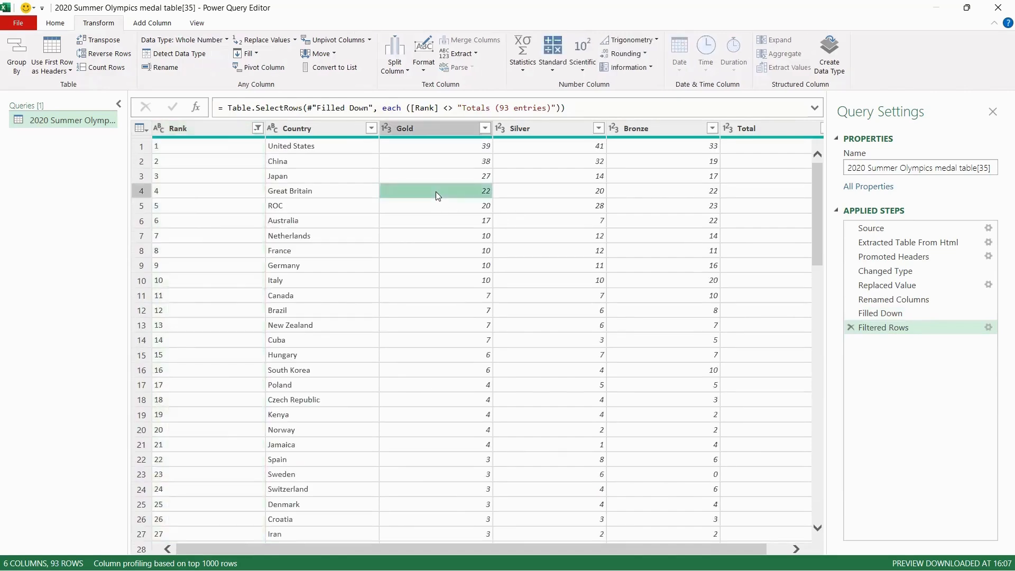
pyautogui.click(451, 129)
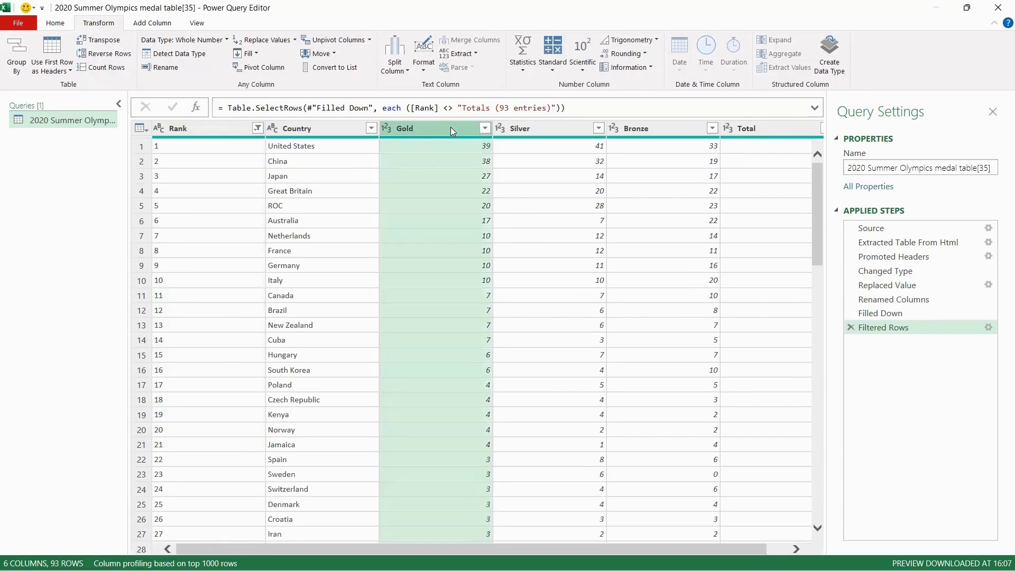
pyautogui.hotkey('shift', 'Right')
pyautogui.hotkey('shift', 'Right')
pyautogui.hotkey('shift', 'Right')
pyautogui.click(58, 24)
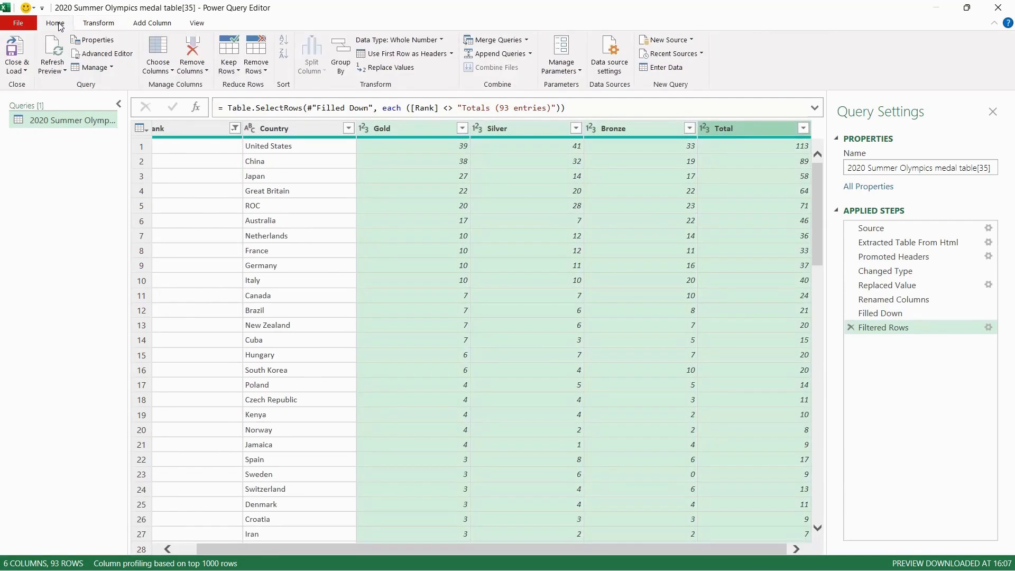
pyautogui.click(437, 40)
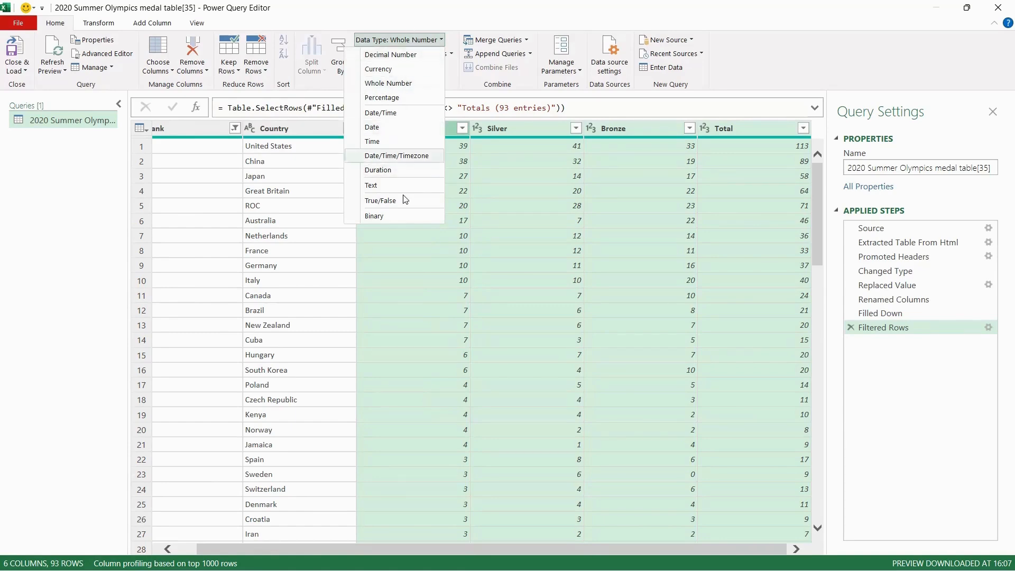
pyautogui.click(427, 46)
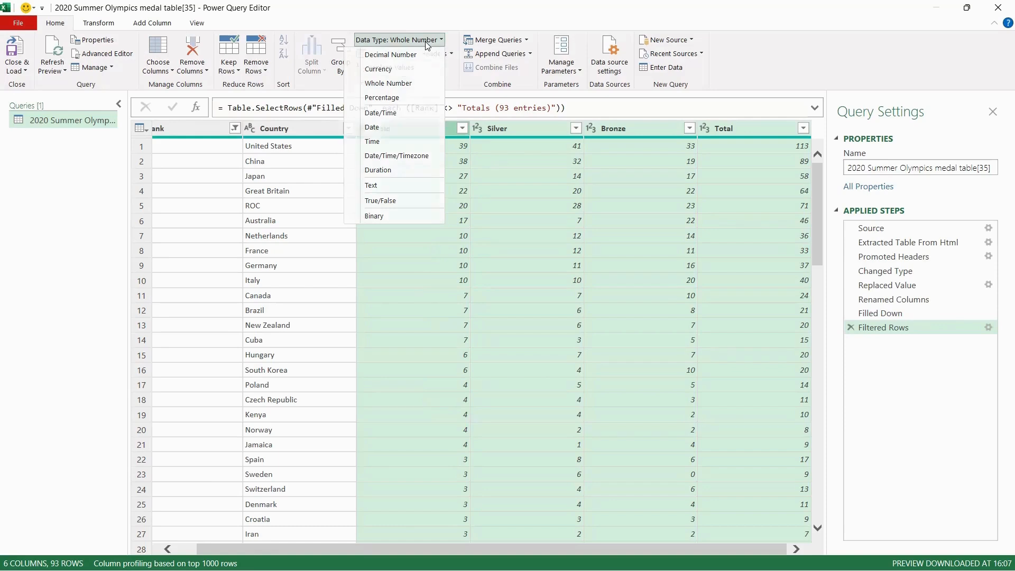
# Select the Gold column alone, and extend the selection through the adjacent columns to Total
pyautogui.click(429, 139)
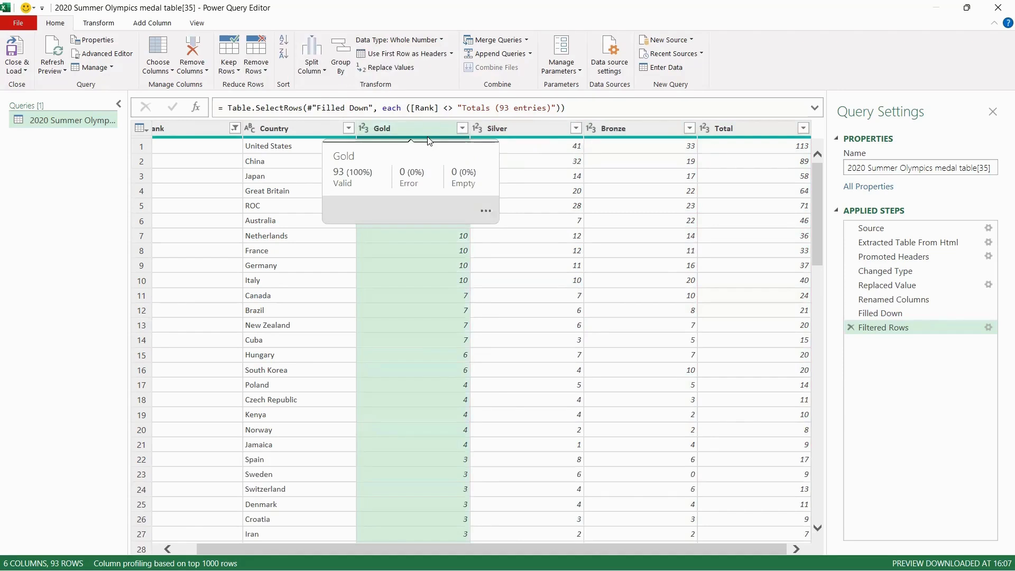
pyautogui.press('Right')
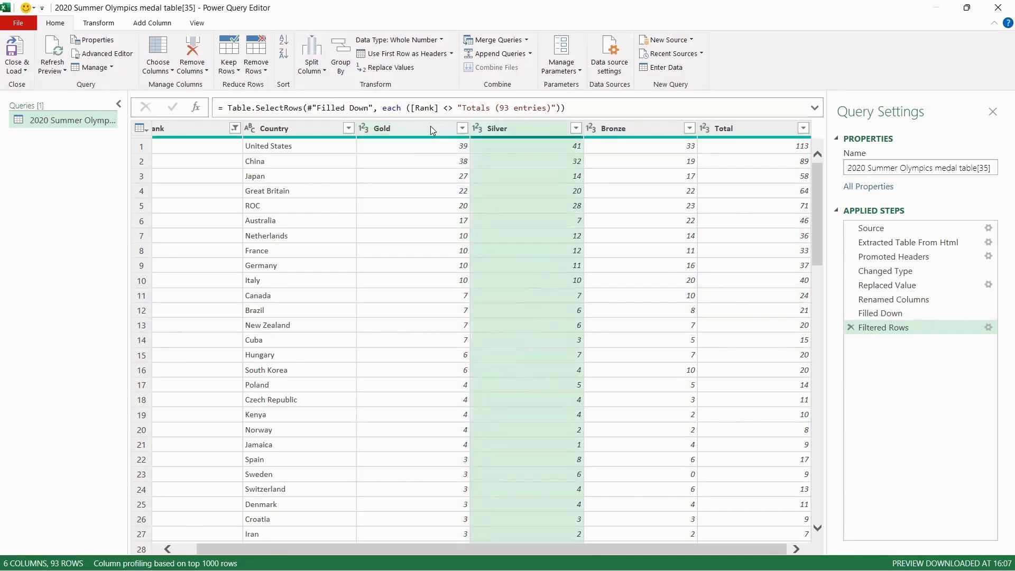
pyautogui.click(411, 130)
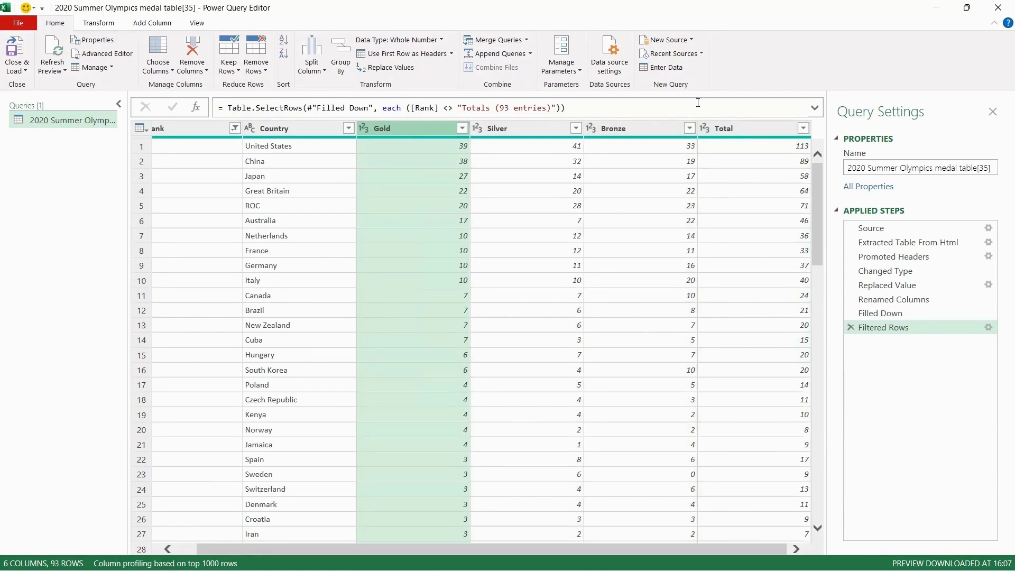
pyautogui.keyDown('shift'); pyautogui.click(737, 132); pyautogui.keyUp('shift')
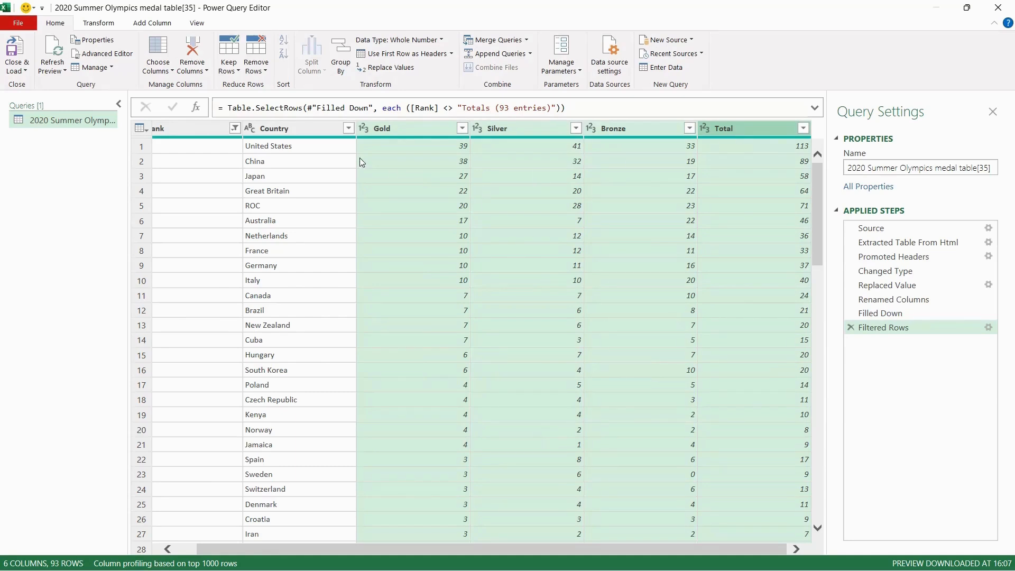
# Add a Percent Of column calculating Gold as a percentage of Total, selecting only those two columns
pyautogui.click(414, 132)
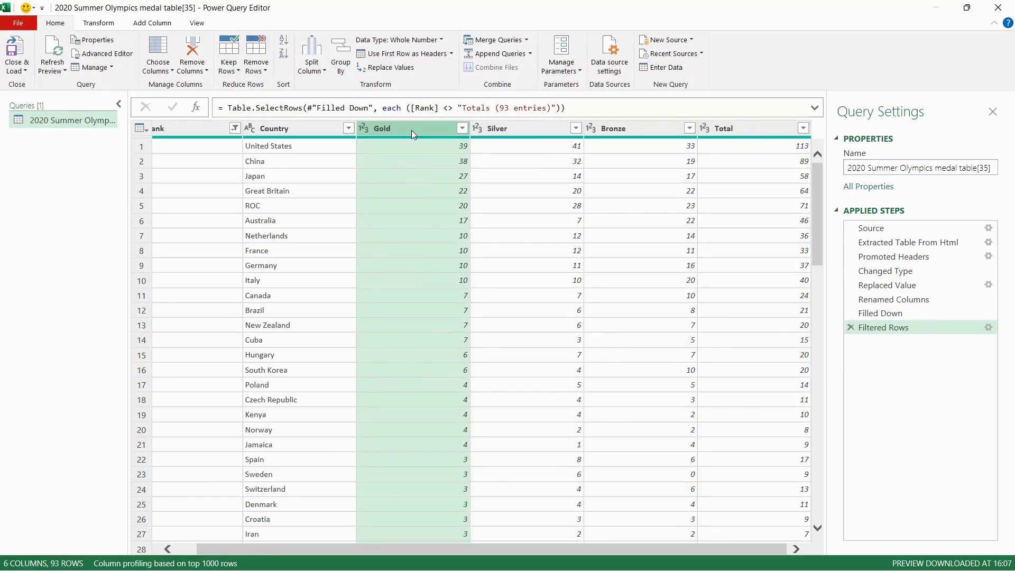
pyautogui.keyDown('ctrl'); pyautogui.click(738, 128); pyautogui.keyUp('ctrl')
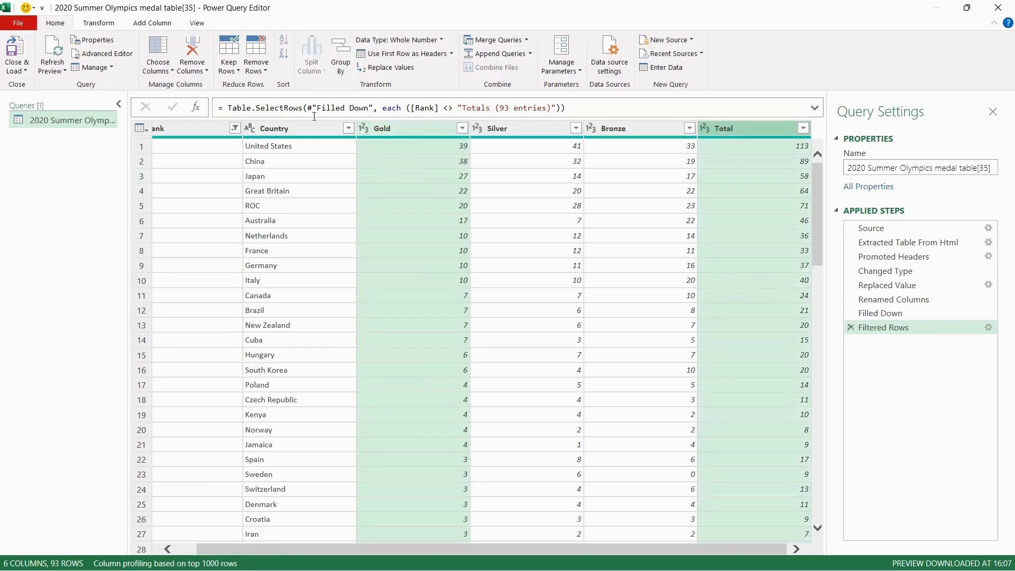
pyautogui.click(158, 25)
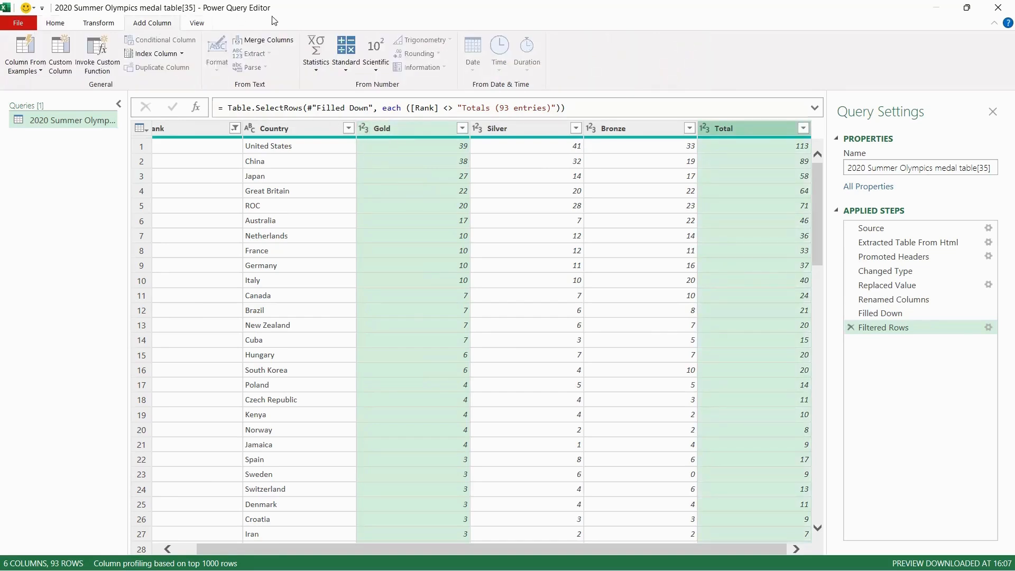
pyautogui.click(344, 73)
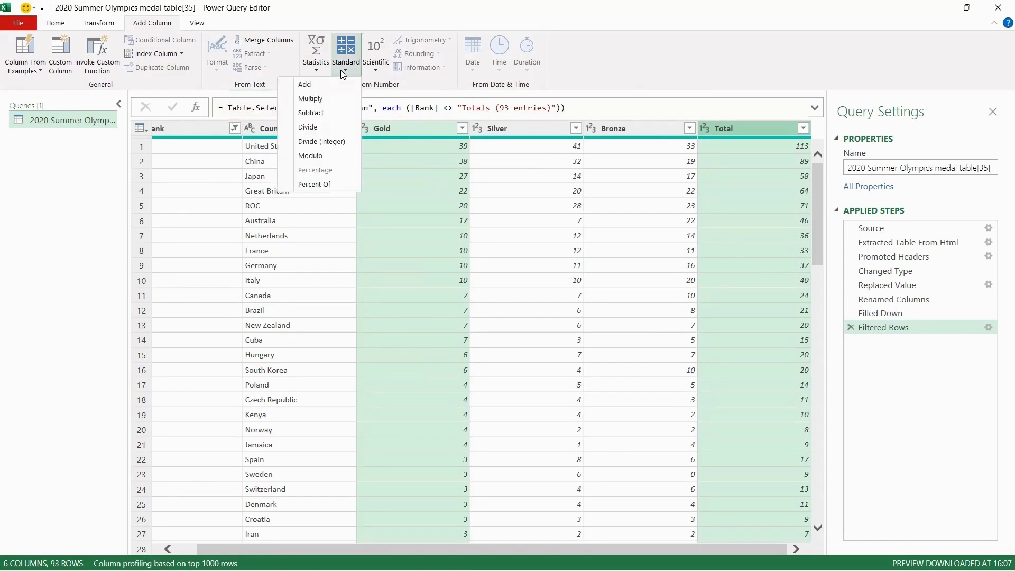
pyautogui.click(323, 185)
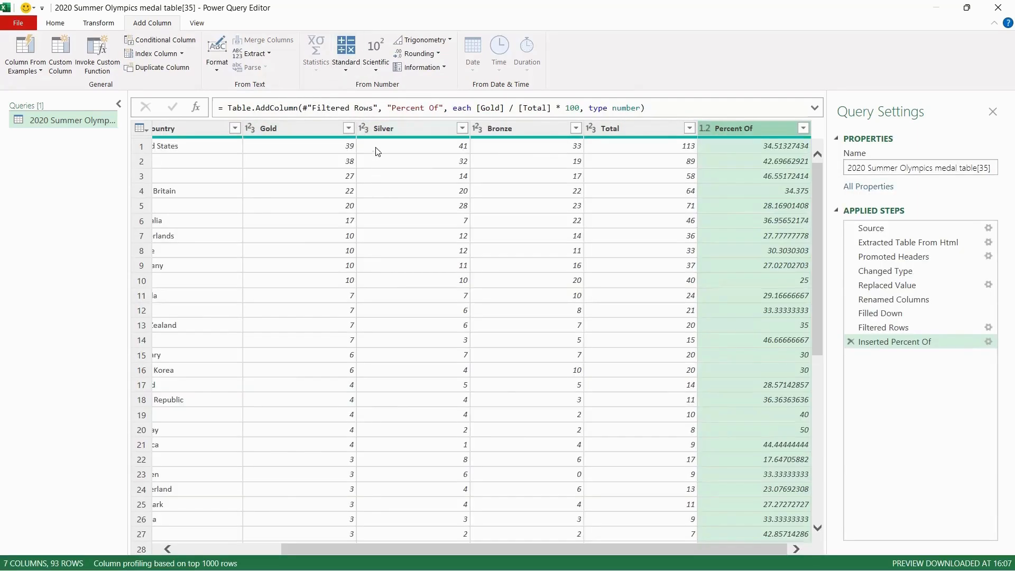
# Add a Division column dividing Gold by Total, and inspect individual values in the Percent Of column for comparison
pyautogui.click(270, 128)
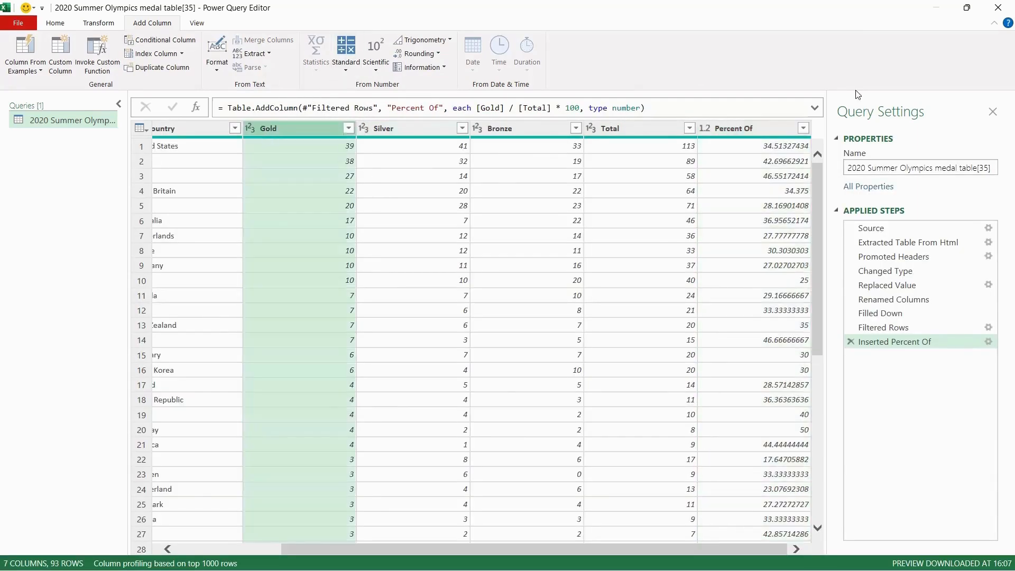
pyautogui.keyDown('ctrl'); pyautogui.click(634, 128); pyautogui.keyUp('ctrl')
pyautogui.click(347, 70)
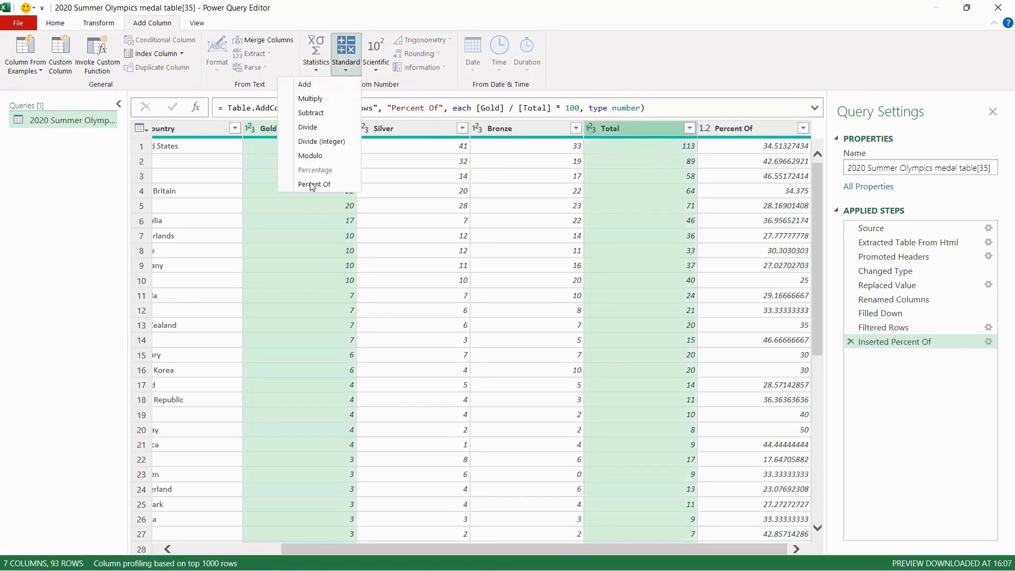
pyautogui.click(308, 127)
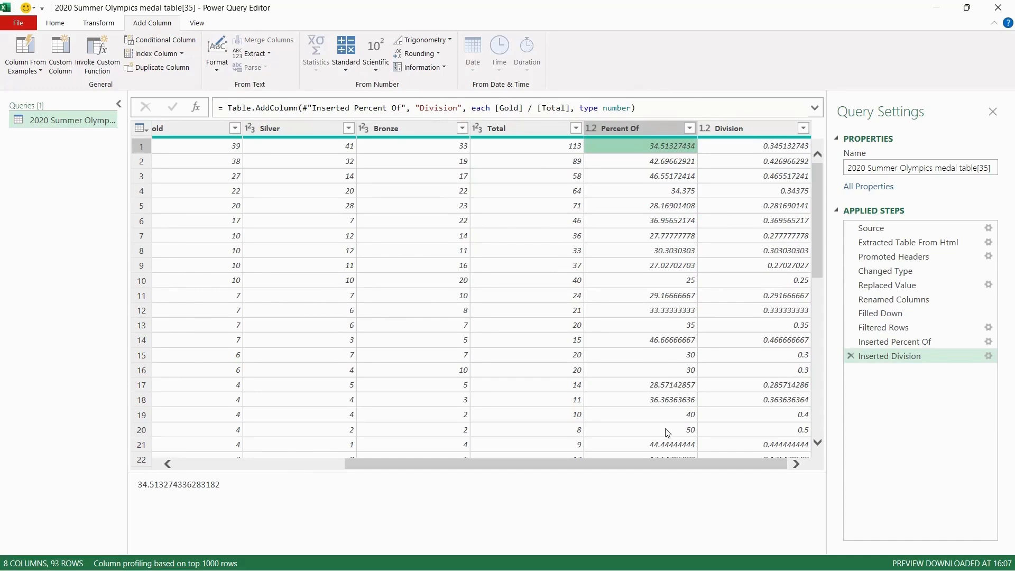
pyautogui.click(663, 176)
pyautogui.click(658, 297)
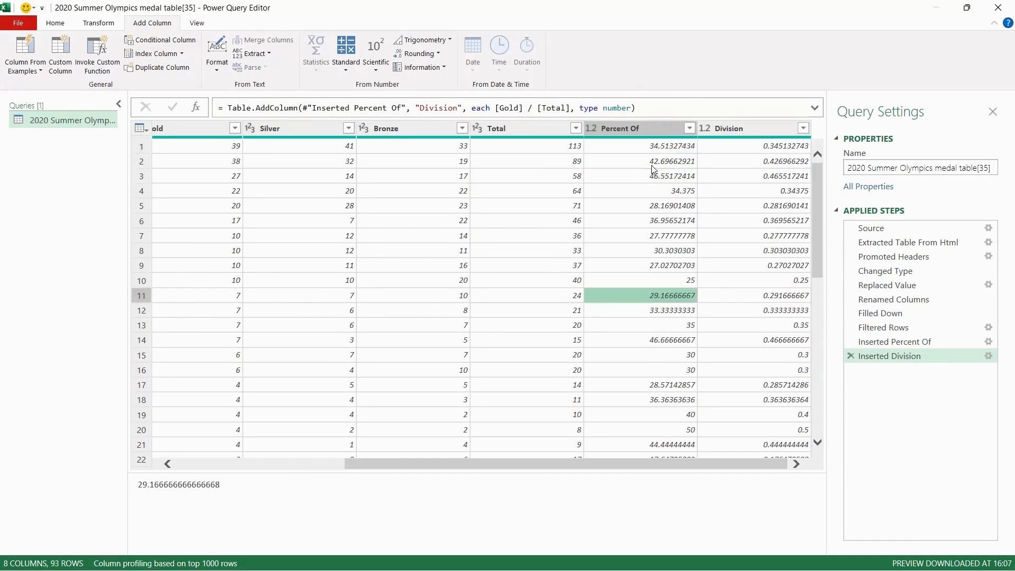
# Compare individual row values in the Percent Of and Division columns
pyautogui.click(751, 149)
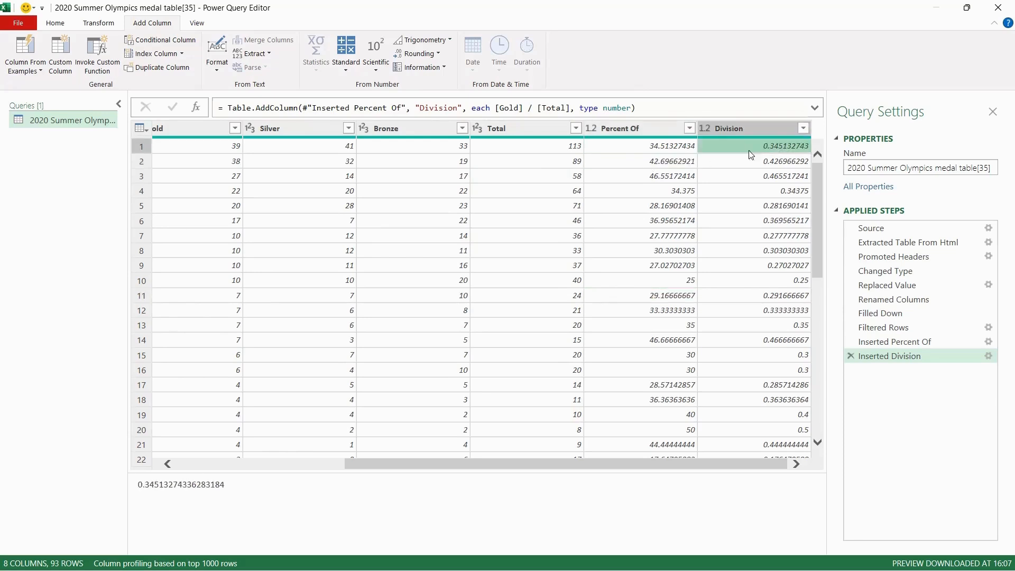
pyautogui.click(667, 192)
pyautogui.click(652, 280)
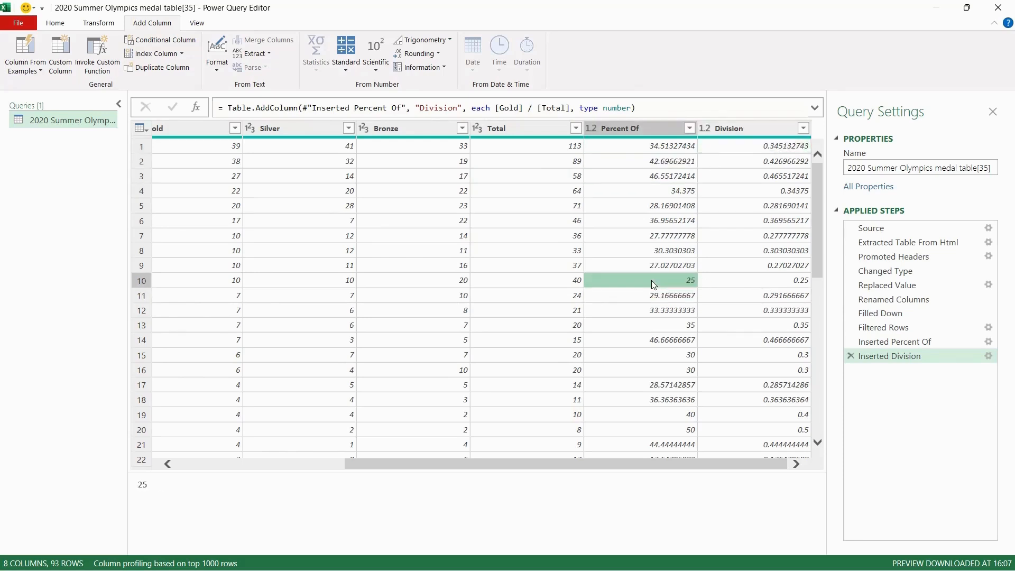
pyautogui.click(662, 196)
pyautogui.click(749, 326)
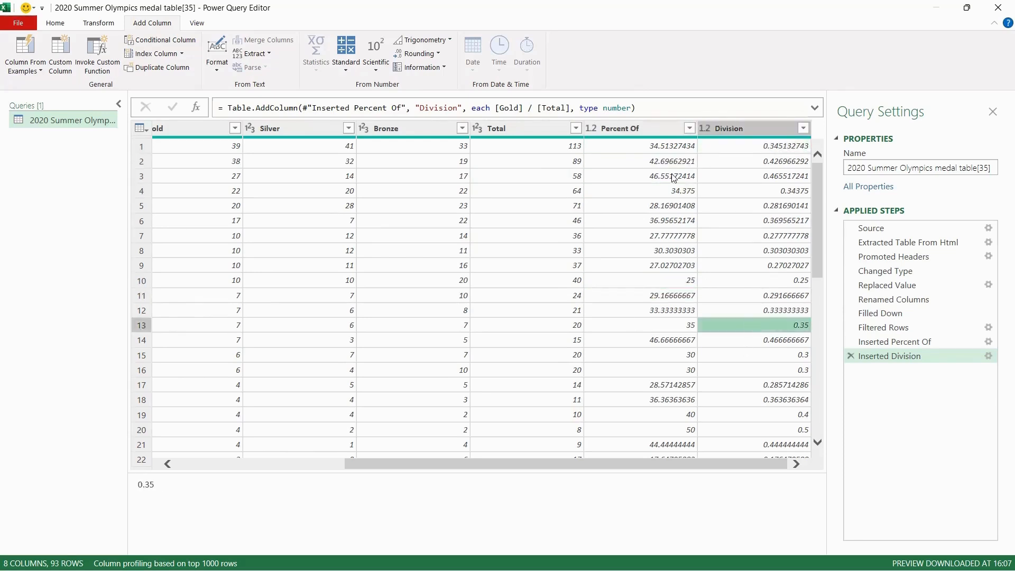
pyautogui.click(751, 191)
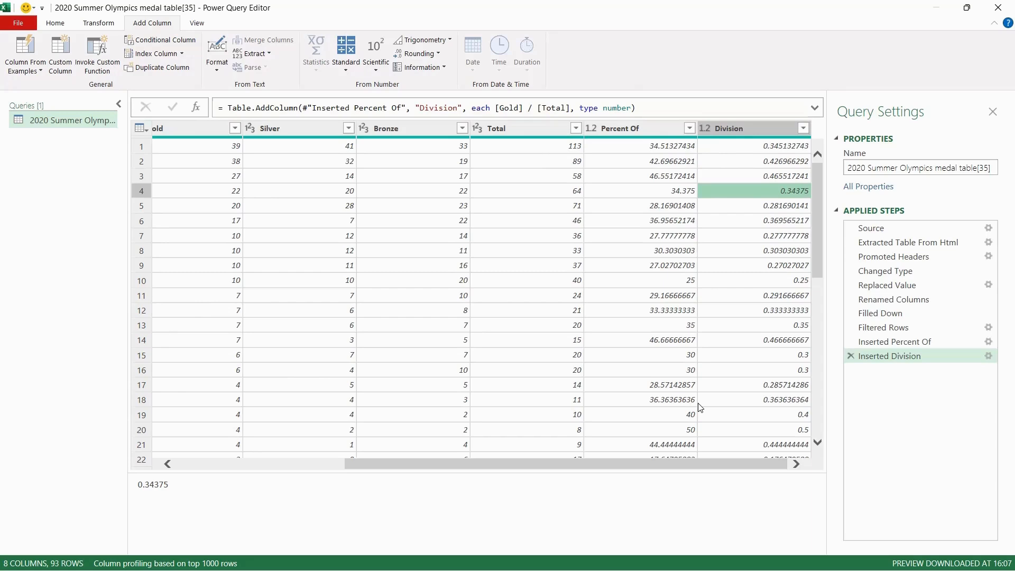
pyautogui.scroll(-1, 724, 390)
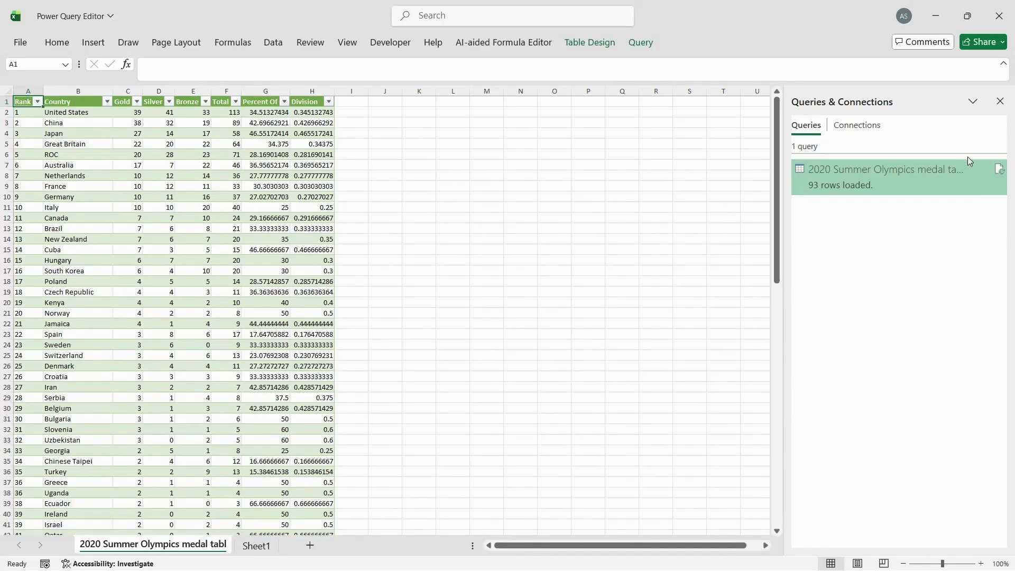
# Close the Queries & Connections pane and review the loaded medal table from its first data row down to the last
pyautogui.click(1000, 101)
pyautogui.moveTo(18, 113); pyautogui.dragTo(326, 535)
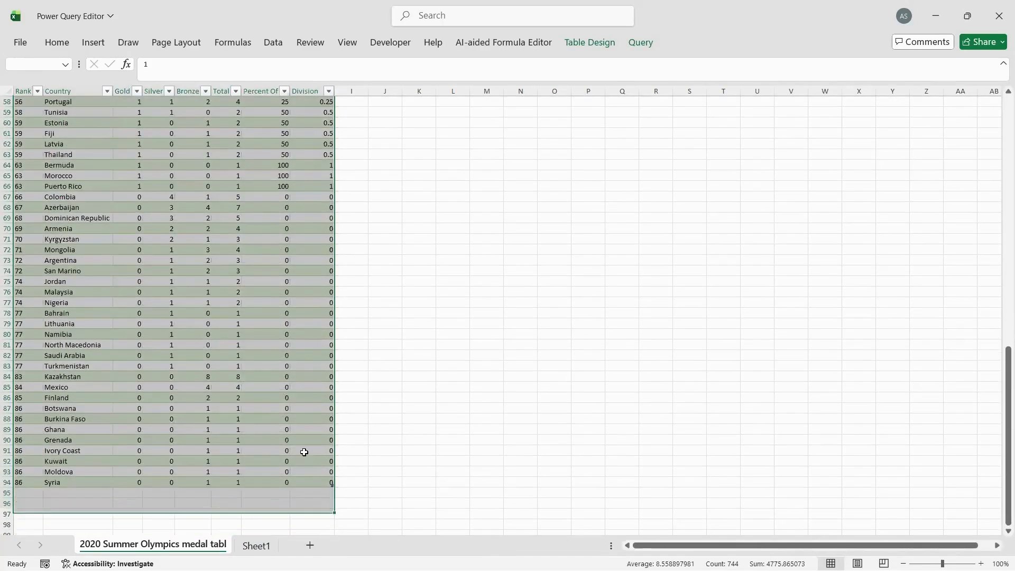
pyautogui.click(301, 451)
# Format all values in the Division column of the loaded table as percentages without decimals
pyautogui.scroll(15, 272, 324)
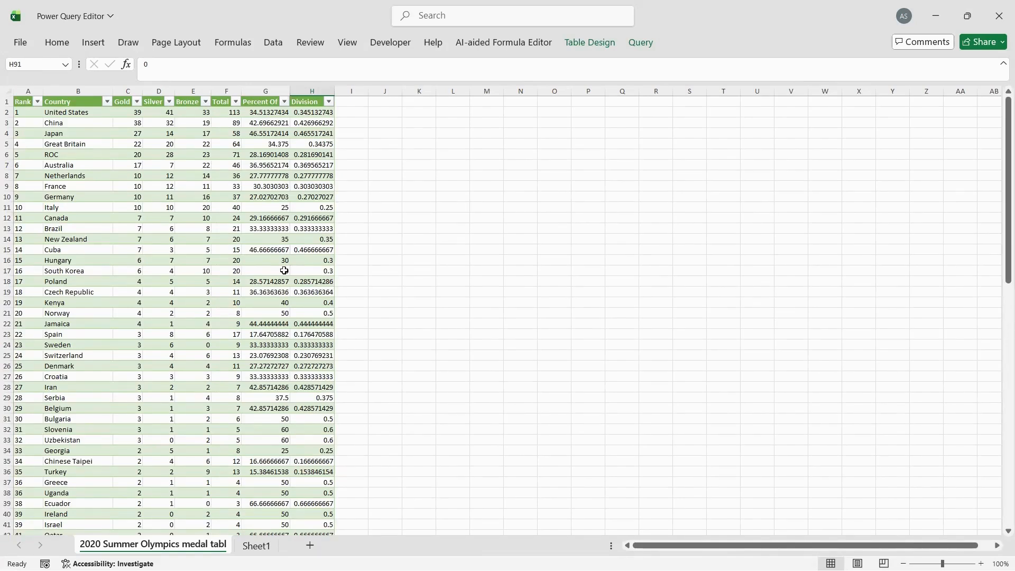
pyautogui.scroll(-1, 284, 271)
pyautogui.scroll(1, 297, 212)
pyautogui.moveTo(312, 112); pyautogui.dragTo(308, 528)
pyautogui.hotkey('ctrl', 'shift', '5')
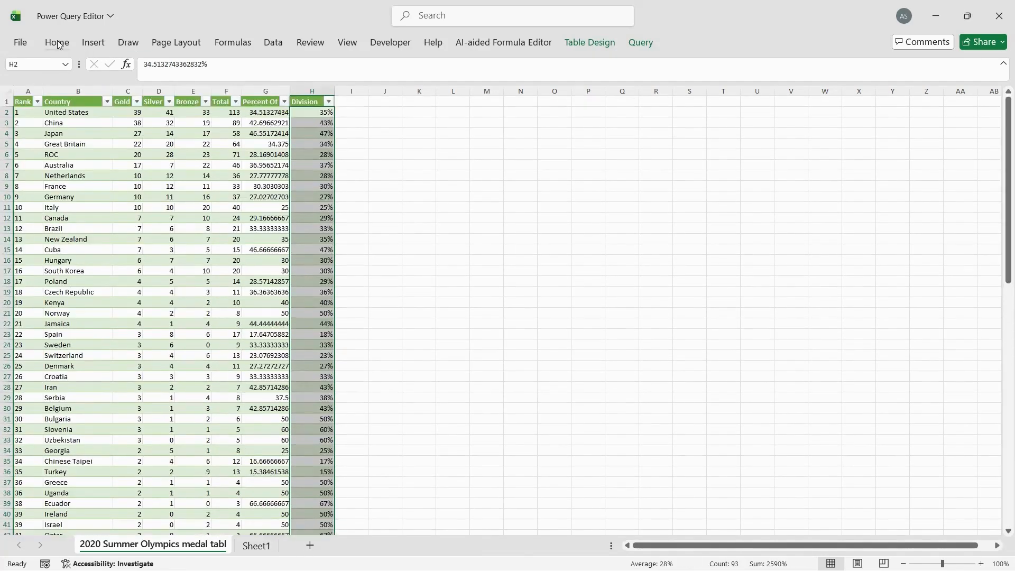